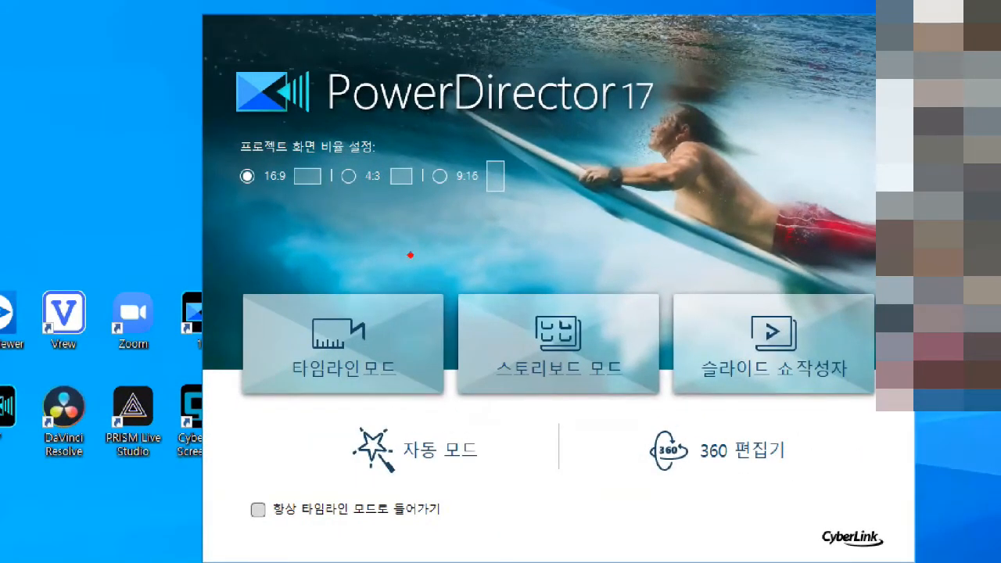
# Start a new 16:9 project in timeline mode
pyautogui.moveTo(227, 271)
pyautogui.mouseDown()
pyautogui.moveTo(402, 300)
pyautogui.moveTo(453, 401)
pyautogui.moveTo(452, 425)
pyautogui.mouseUp()
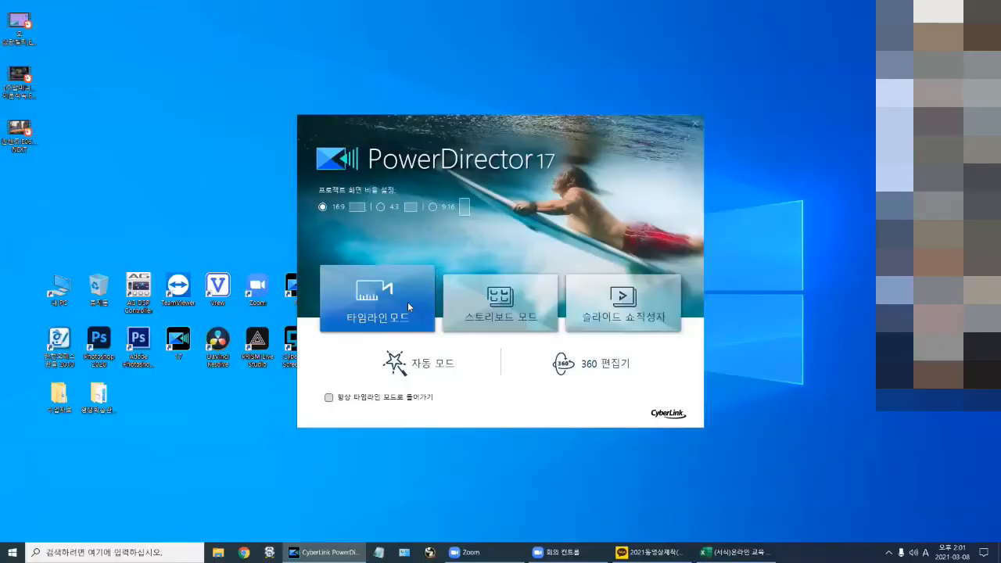
pyautogui.click(379, 314)
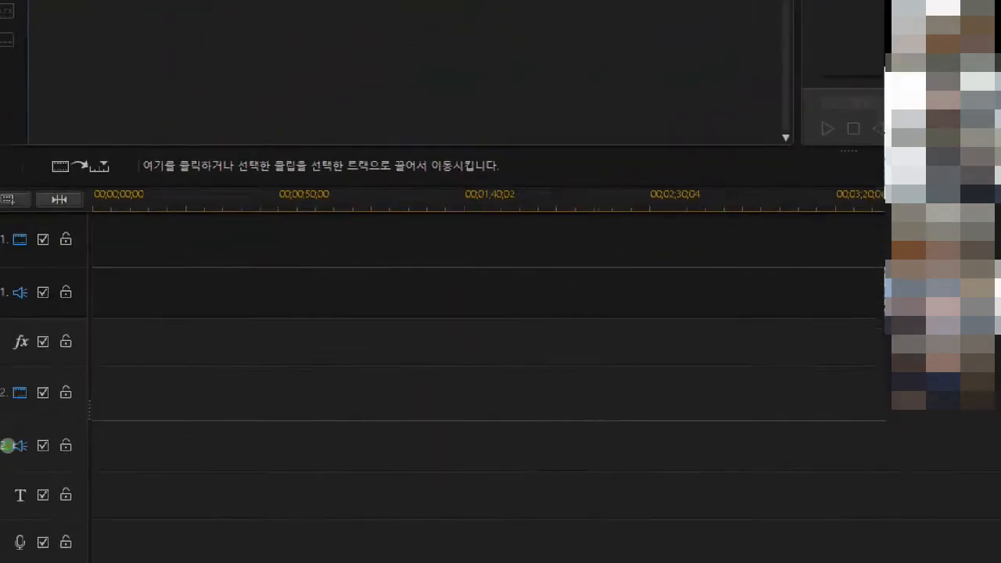
pyautogui.moveTo(452, 271)
pyautogui.mouseDown()
pyautogui.moveTo(414, 276)
pyautogui.moveTo(346, 202)
pyautogui.moveTo(444, 213)
pyautogui.moveTo(453, 272)
pyautogui.mouseUp()
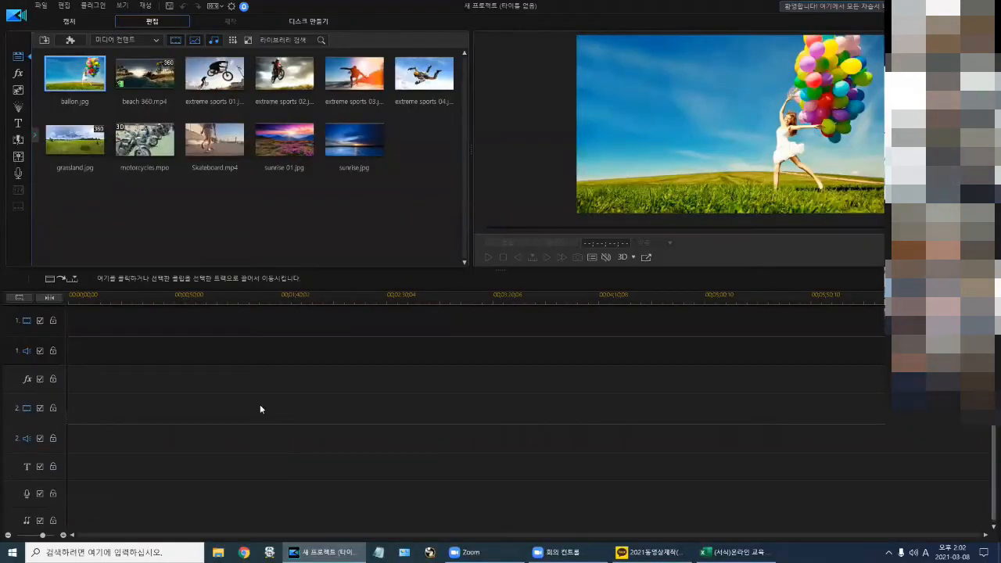
pyautogui.rightClick(327, 335)
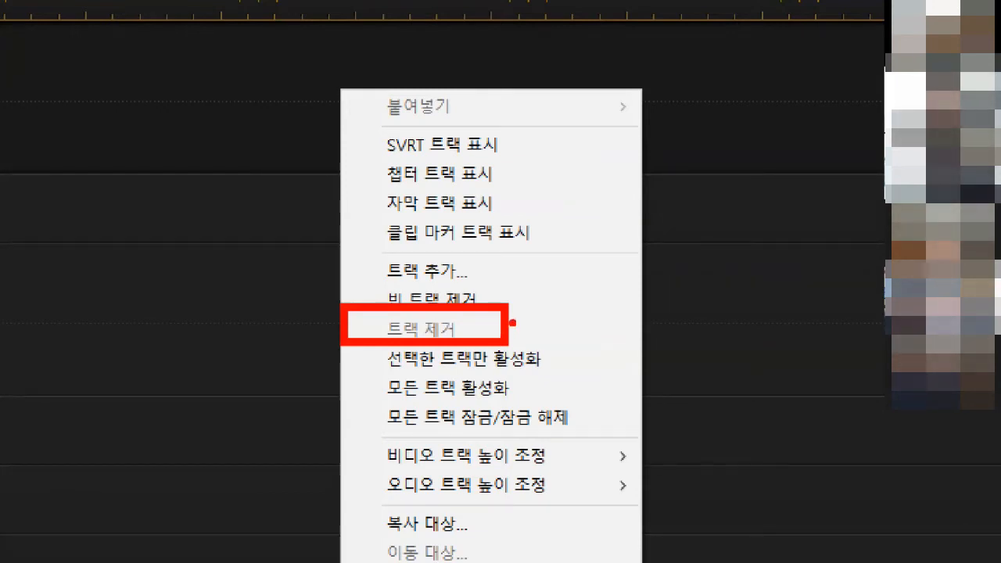
pyautogui.press('Escape')
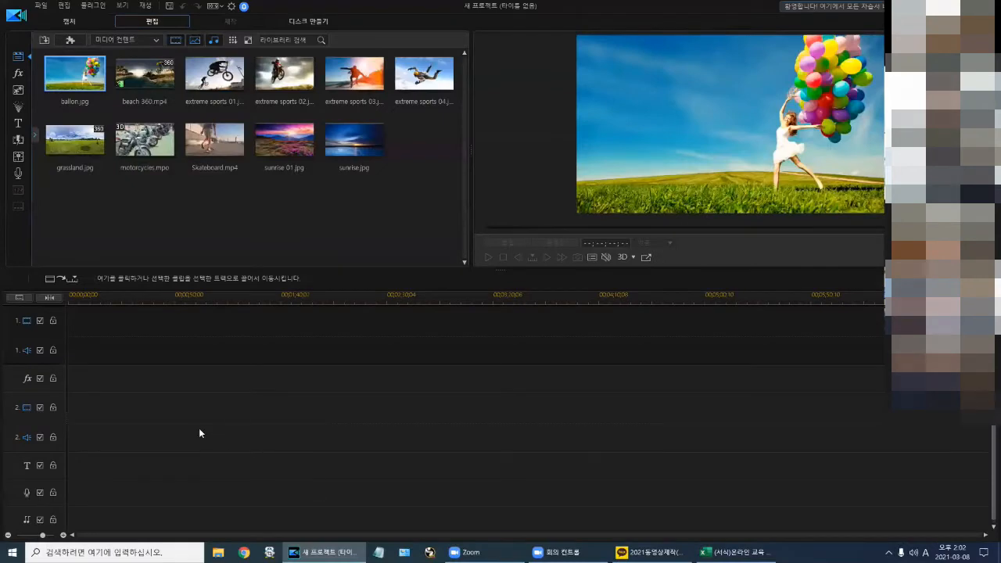
pyautogui.press('super')
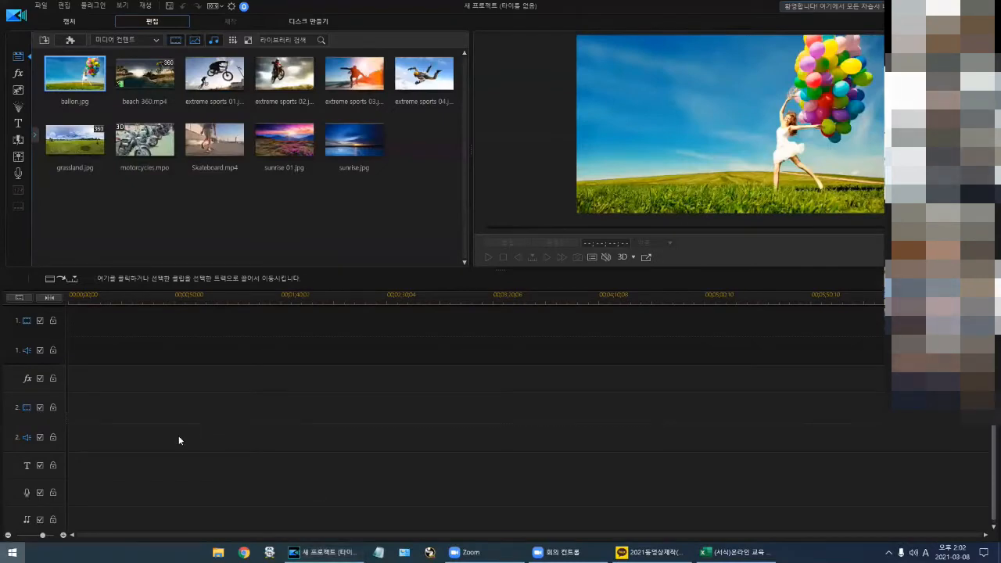
pyautogui.click(491, 402)
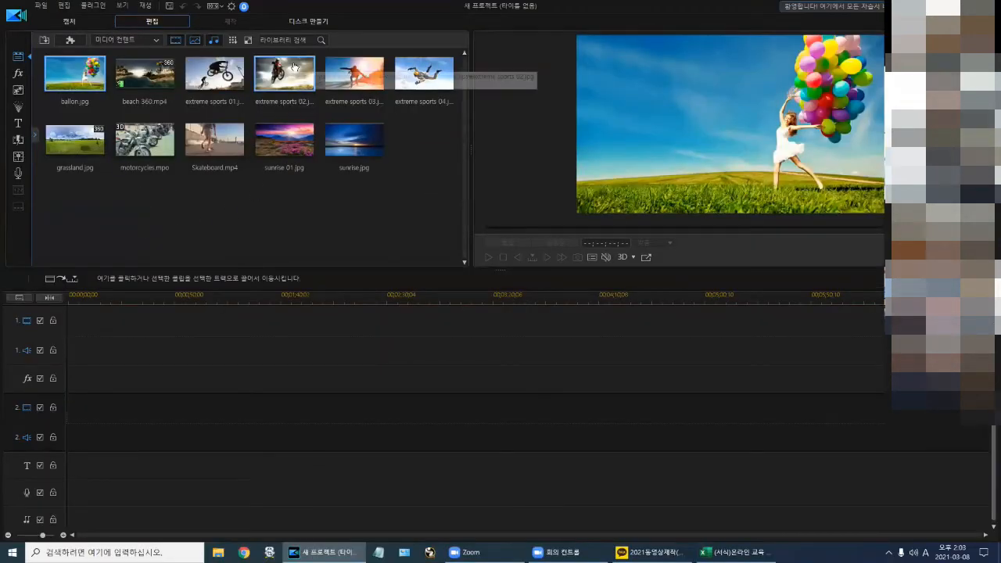
# Place extreme sports 02 at the start of video track 1 and extreme sports 03 at the start of video track 2
pyautogui.moveTo(294, 67); pyautogui.dragTo(73, 320)
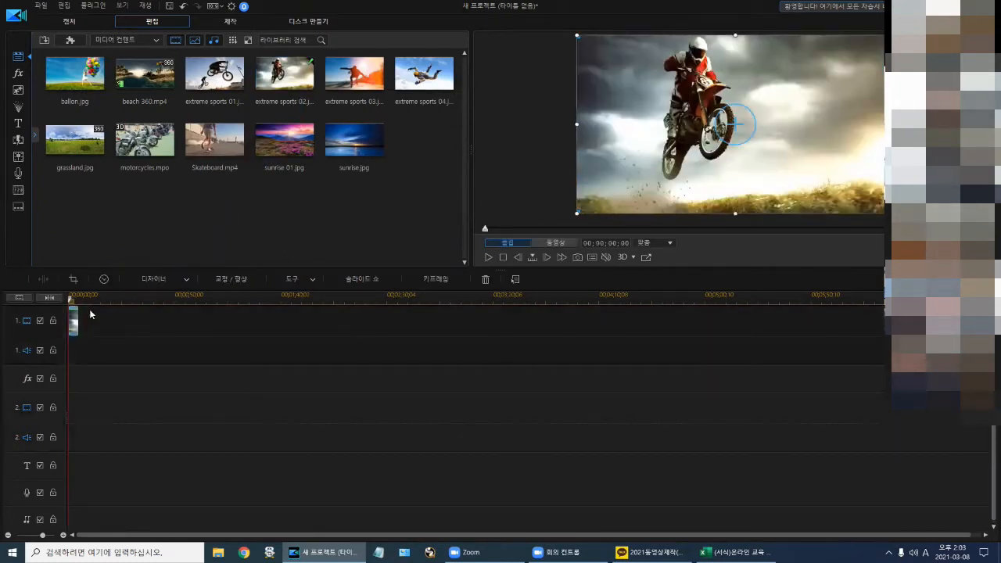
pyautogui.moveTo(112, 294); pyautogui.dragTo(218, 290)
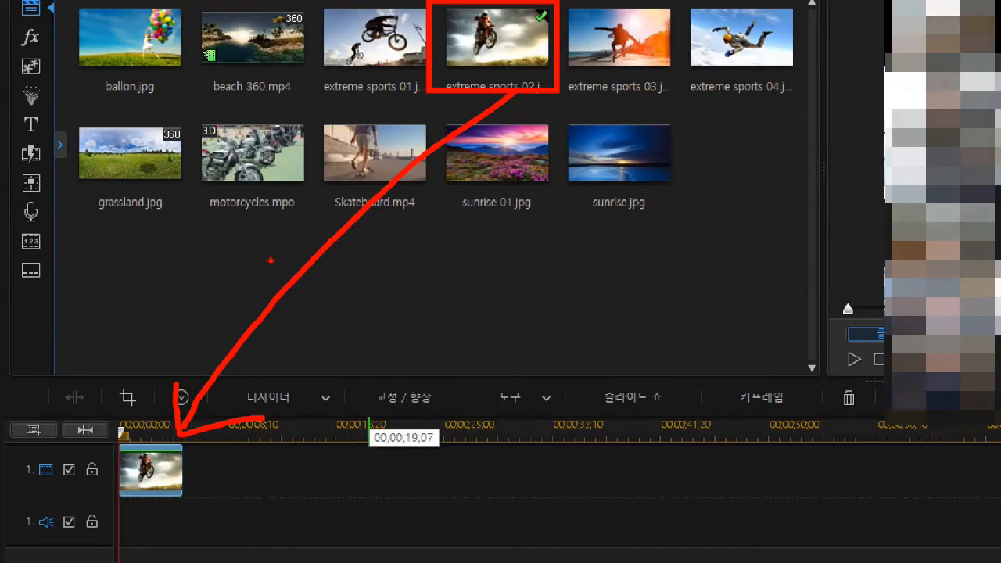
pyautogui.moveTo(687, 78)
pyautogui.mouseDown()
pyautogui.moveTo(623, 102)
pyautogui.moveTo(585, 95)
pyautogui.moveTo(574, 41)
pyautogui.moveTo(592, 21)
pyautogui.moveTo(659, 72)
pyautogui.mouseUp()
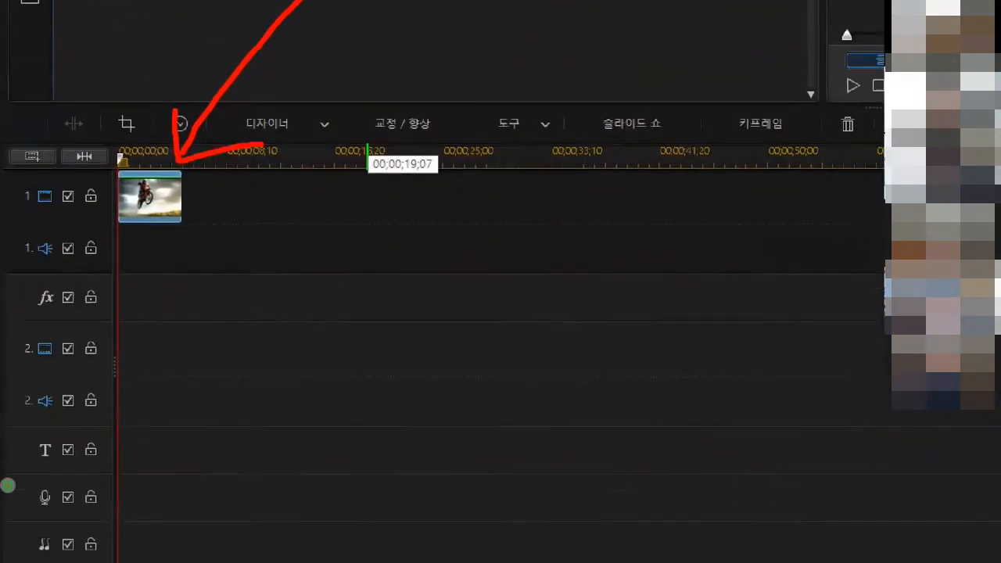
pyautogui.moveTo(112, 321)
pyautogui.mouseDown()
pyautogui.moveTo(181, 336)
pyautogui.moveTo(185, 376)
pyautogui.mouseUp()
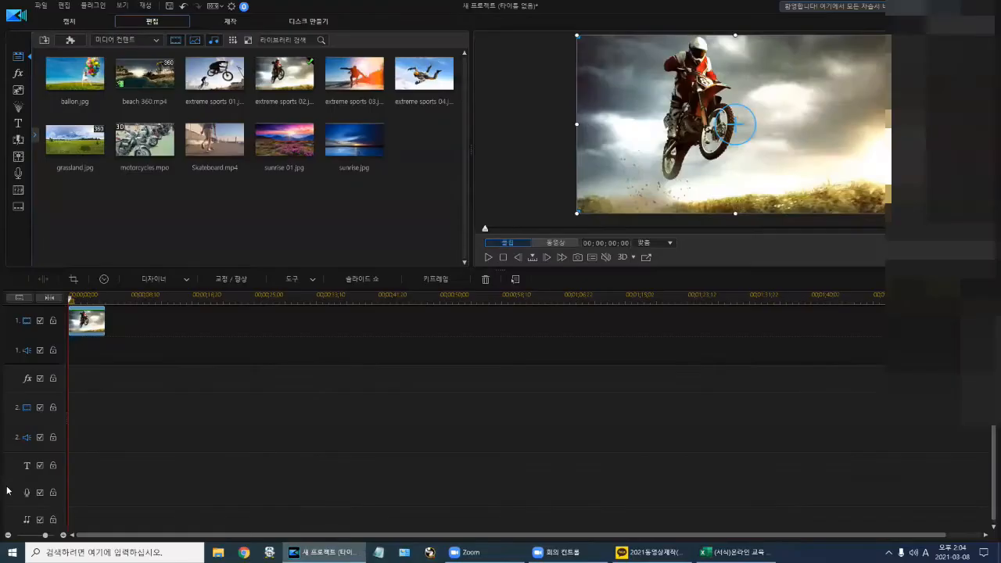
pyautogui.moveTo(351, 81); pyautogui.dragTo(59, 406)
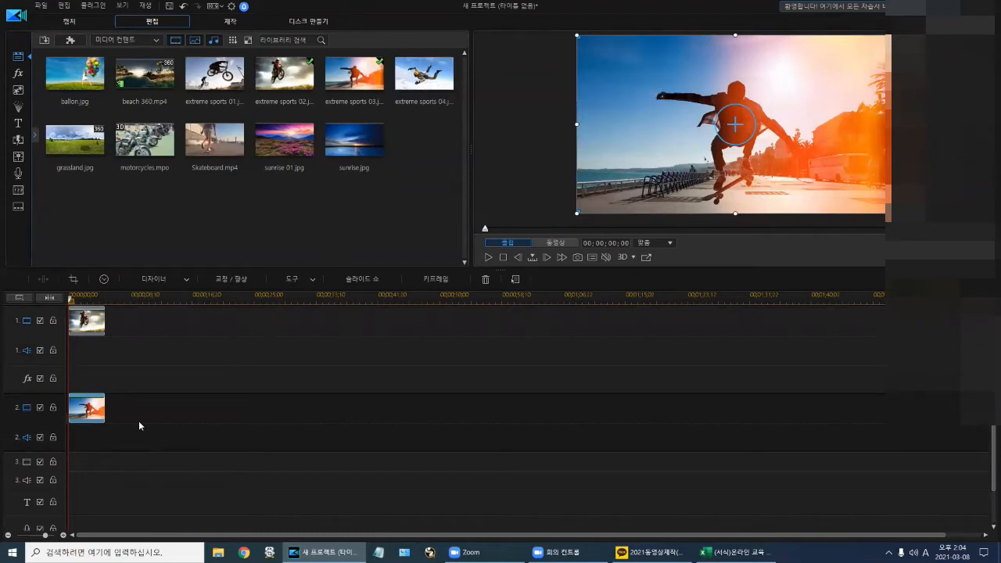
# Remove the empty tracks from the timeline
pyautogui.rightClick(237, 401)
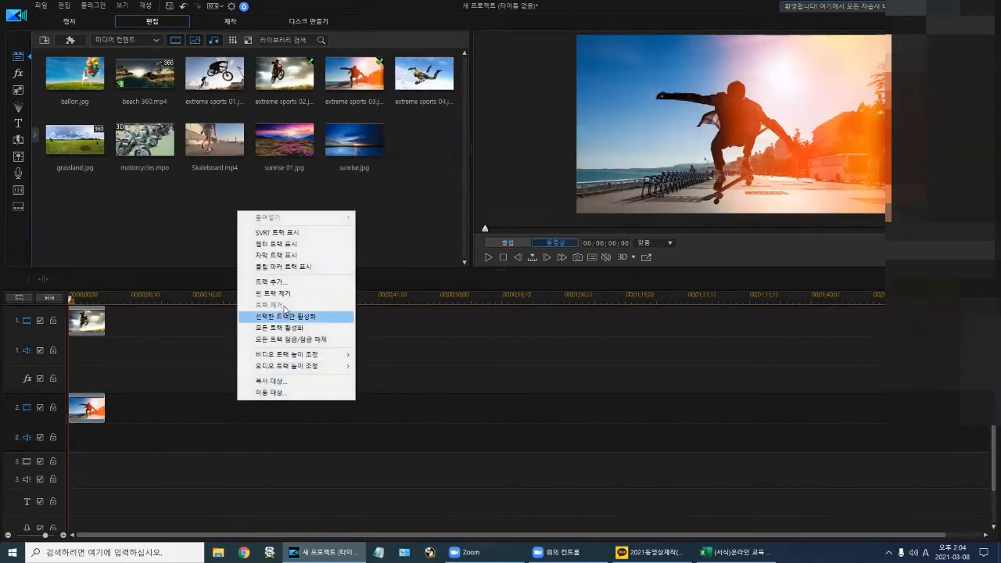
pyautogui.click(305, 295)
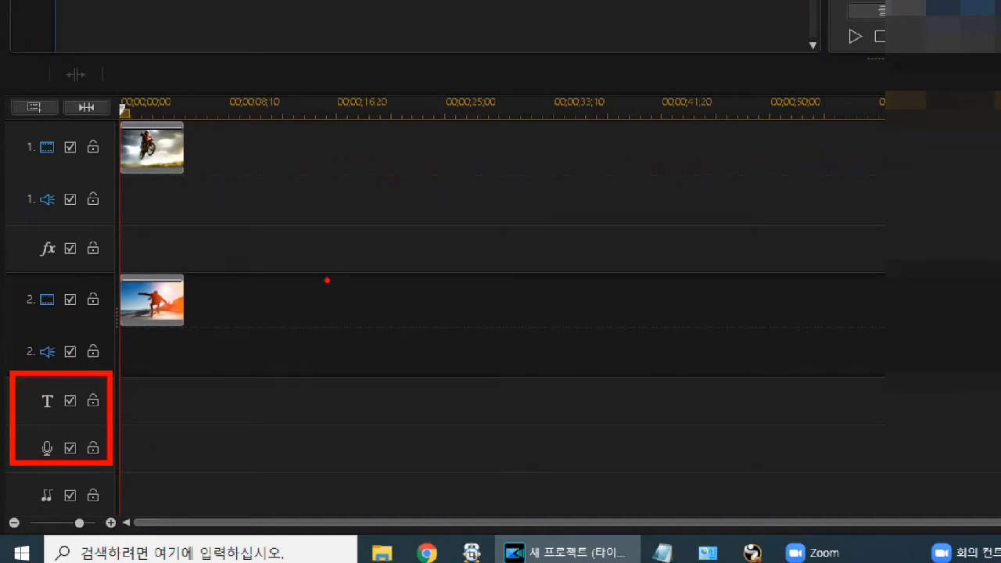
pyautogui.moveTo(393, 170)
pyautogui.mouseDown()
pyautogui.moveTo(352, 175)
pyautogui.moveTo(338, 159)
pyautogui.moveTo(358, 132)
pyautogui.moveTo(388, 135)
pyautogui.moveTo(395, 168)
pyautogui.mouseUp()
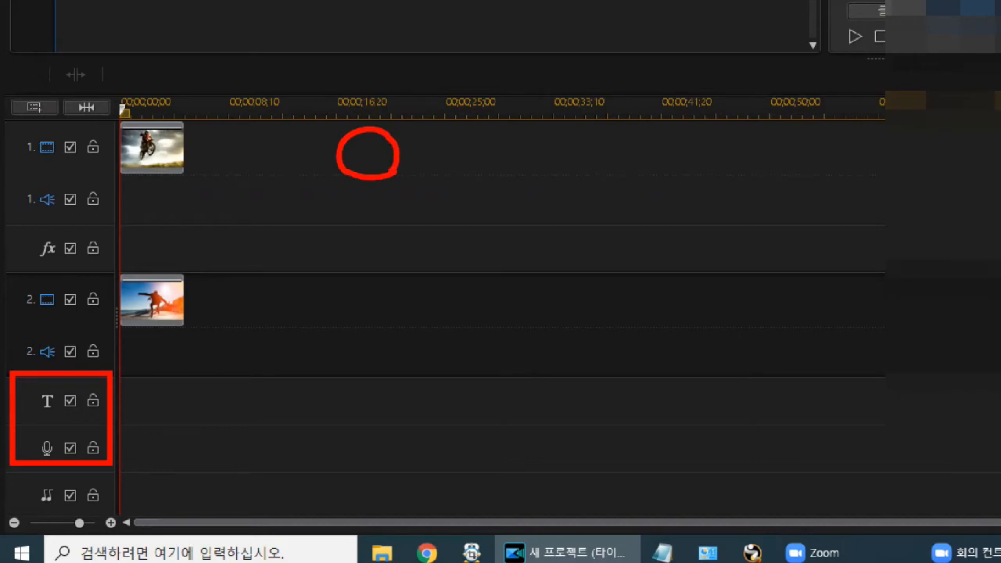
pyautogui.moveTo(2, 84)
pyautogui.mouseDown()
pyautogui.moveTo(67, 85)
pyautogui.moveTo(3, 88)
pyautogui.mouseUp()
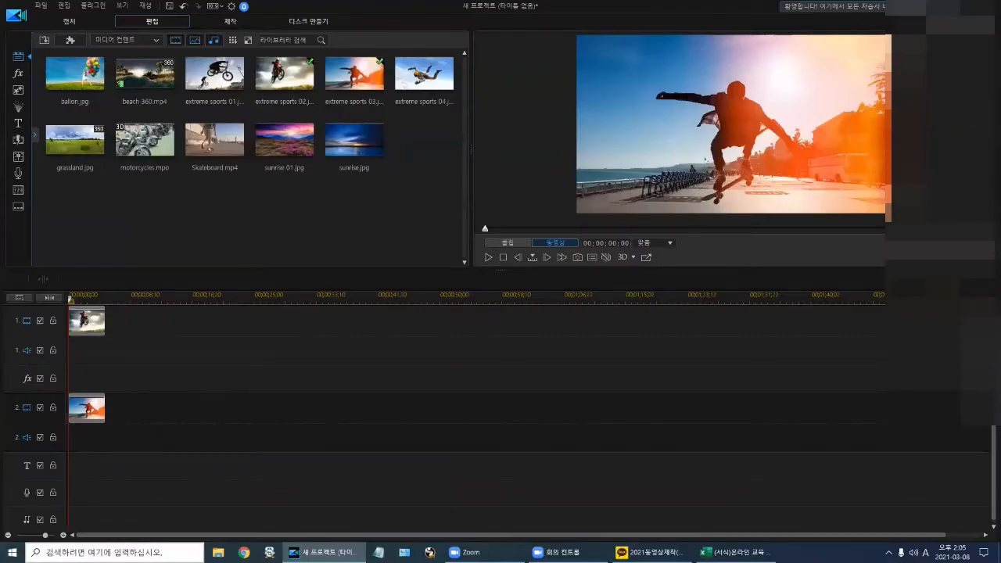
# Lock all timeline tracks at once and unlock each one individually, including the effect, title, voice and music tracks
pyautogui.rightClick(509, 162)
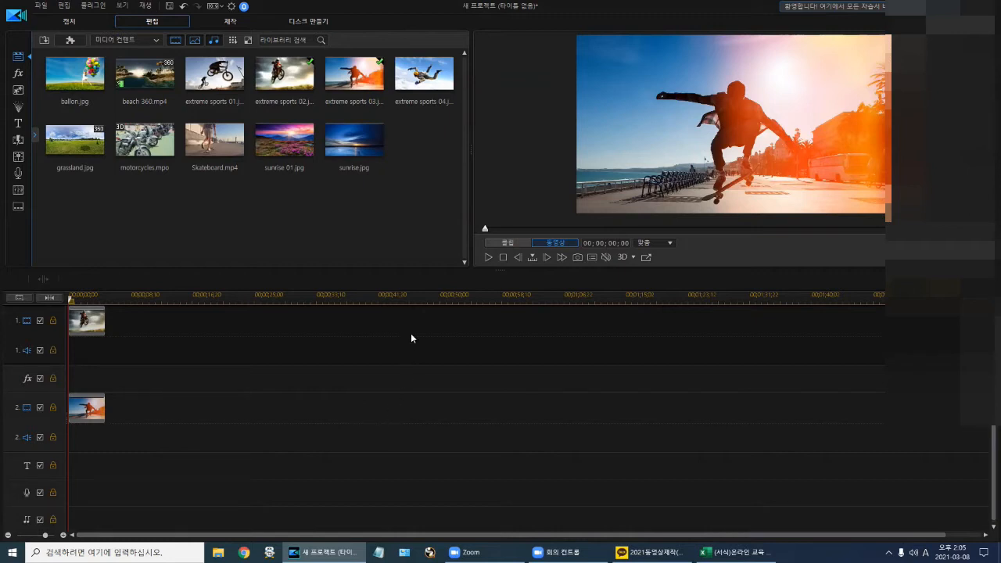
pyautogui.click(53, 321)
pyautogui.click(53, 350)
pyautogui.click(54, 379)
pyautogui.click(53, 408)
pyautogui.click(54, 437)
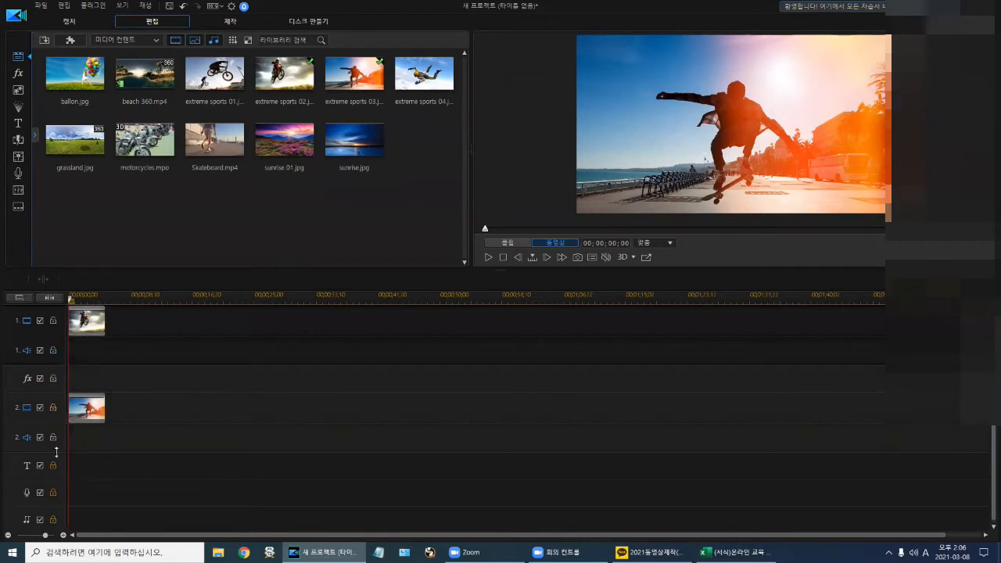
pyautogui.click(53, 465)
pyautogui.click(55, 494)
pyautogui.click(53, 519)
# Add 1 video track and 1 audio track below track 2, with 0 effect tracks
pyautogui.rightClick(278, 342)
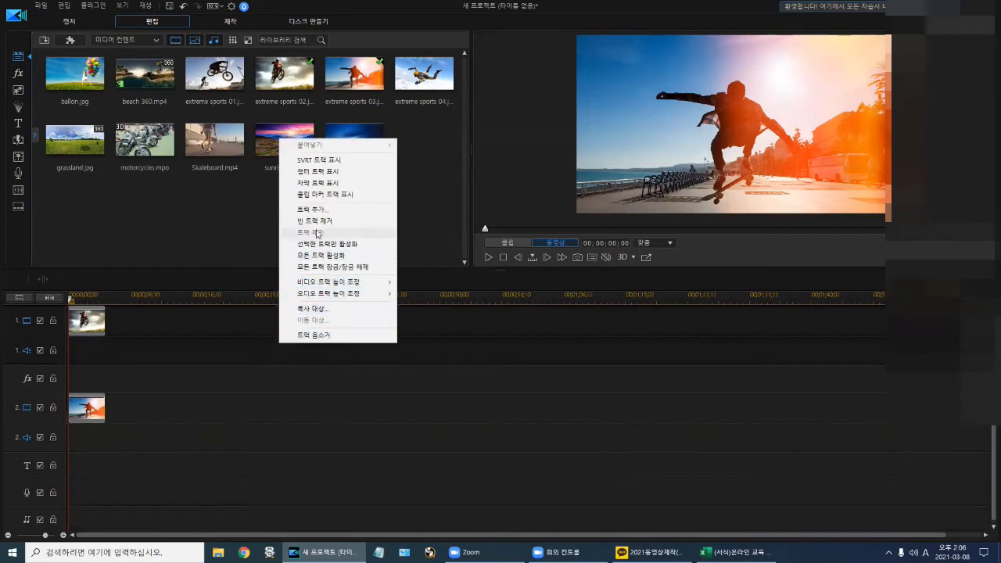
pyautogui.click(329, 209)
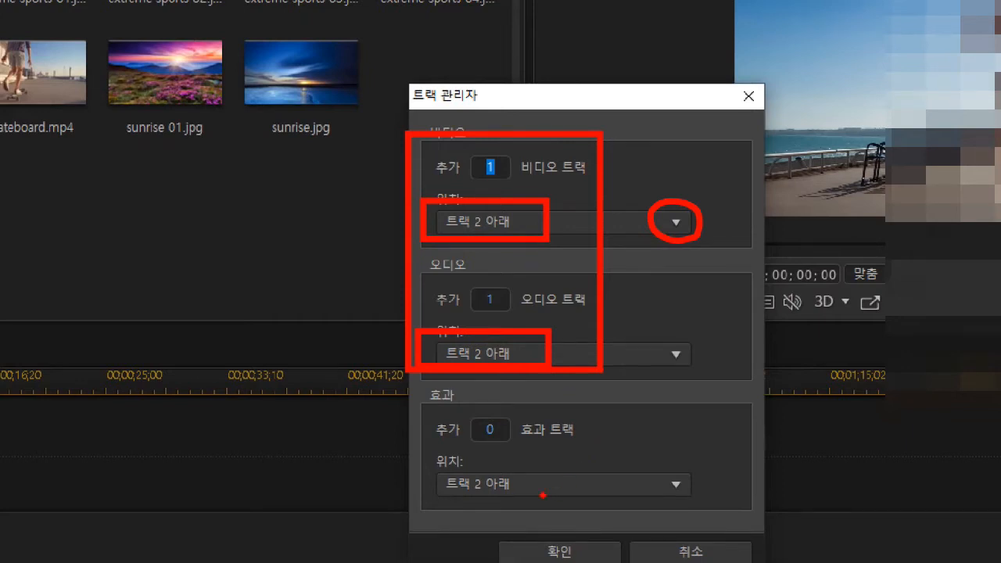
pyautogui.moveTo(483, 515)
pyautogui.mouseDown()
pyautogui.moveTo(610, 530)
pyautogui.moveTo(633, 561)
pyautogui.mouseUp()
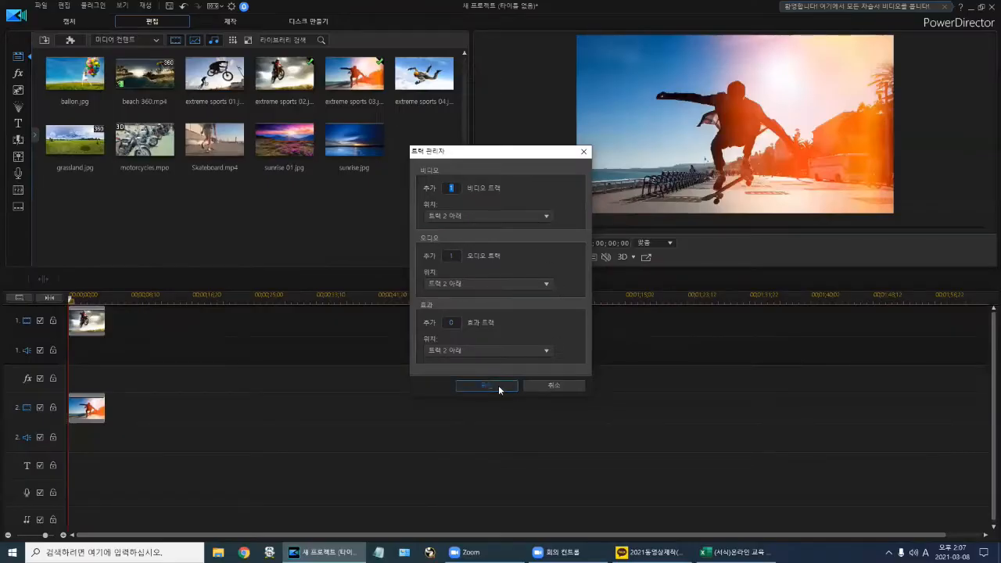
pyautogui.click(571, 549)
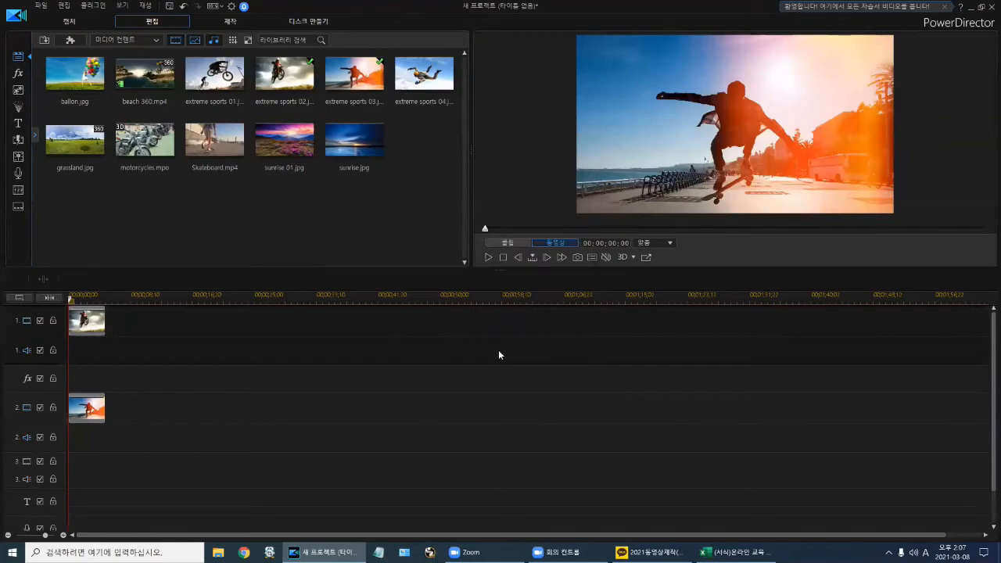
# Place Skateboard.mp4 at the start of video track 3
pyautogui.hotkey('ctrl', '1')
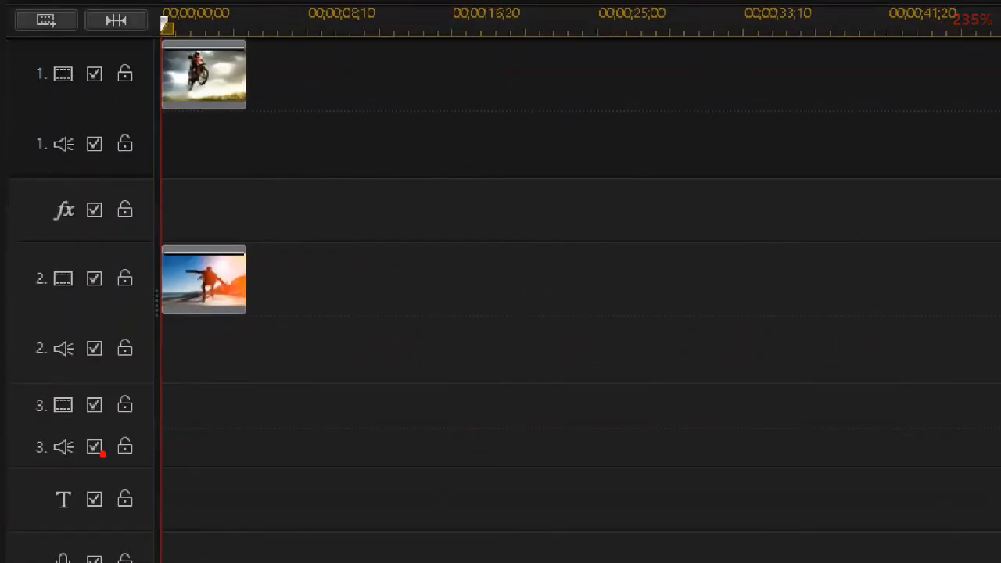
pyautogui.moveTo(139, 376)
pyautogui.mouseDown()
pyautogui.moveTo(284, 380)
pyautogui.moveTo(297, 465)
pyautogui.mouseUp()
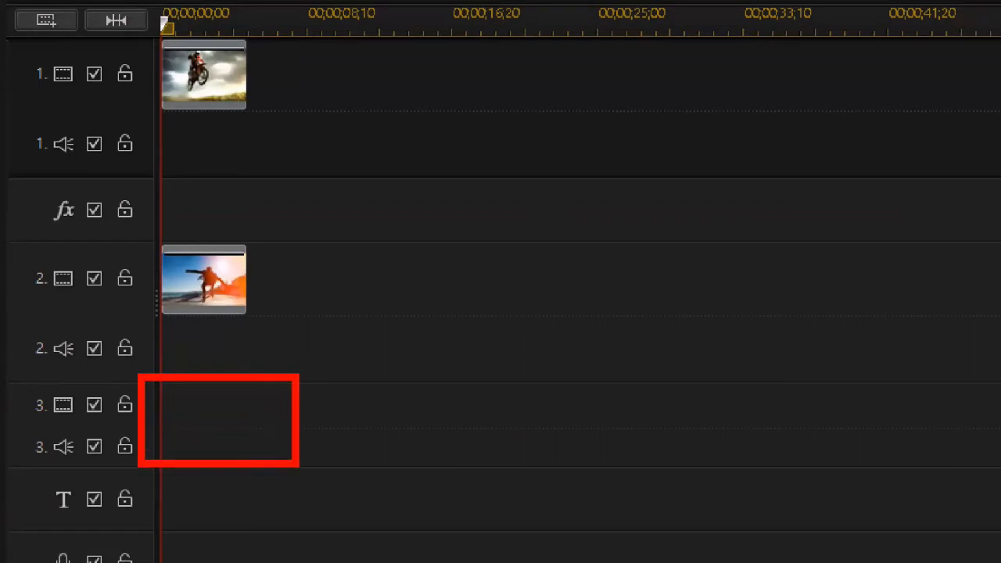
pyautogui.moveTo(263, 422)
pyautogui.mouseDown()
pyautogui.moveTo(180, 412)
pyautogui.moveTo(186, 383)
pyautogui.moveTo(225, 372)
pyautogui.moveTo(254, 397)
pyautogui.moveTo(252, 421)
pyautogui.mouseUp()
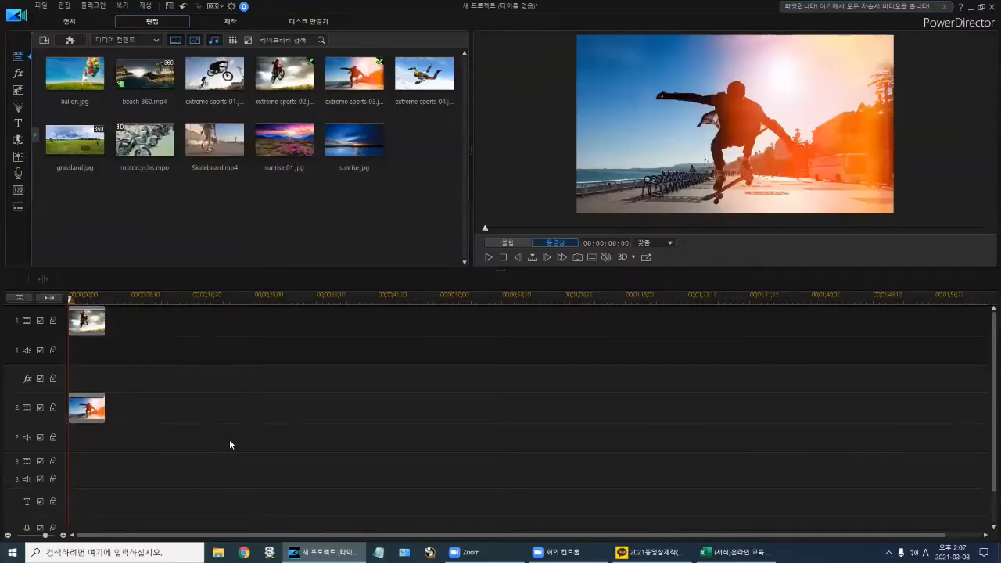
pyautogui.moveTo(225, 144); pyautogui.dragTo(59, 479)
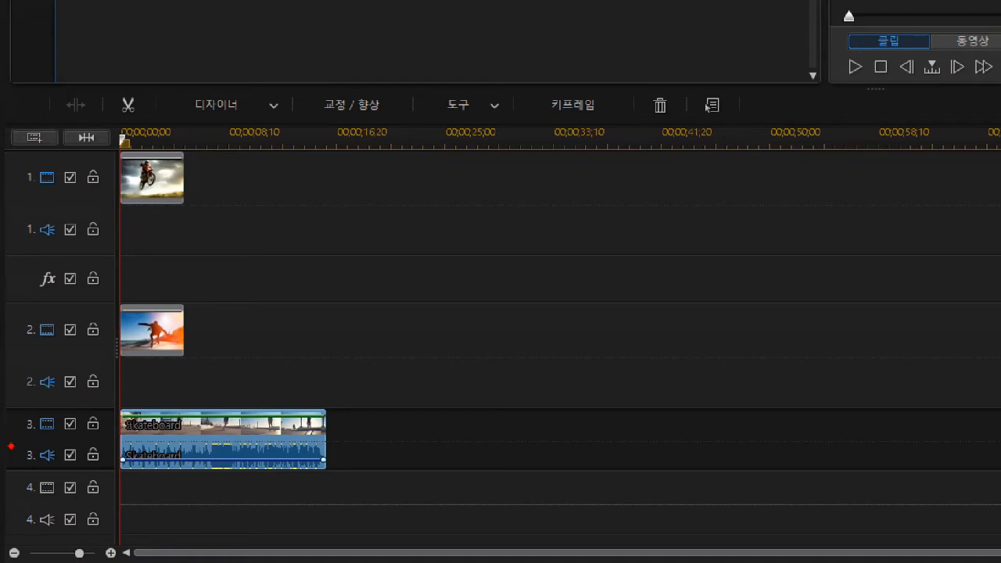
pyautogui.moveTo(475, 436)
pyautogui.mouseDown()
pyautogui.moveTo(446, 450)
pyautogui.moveTo(434, 430)
pyautogui.moveTo(449, 417)
pyautogui.moveTo(473, 438)
pyautogui.mouseUp()
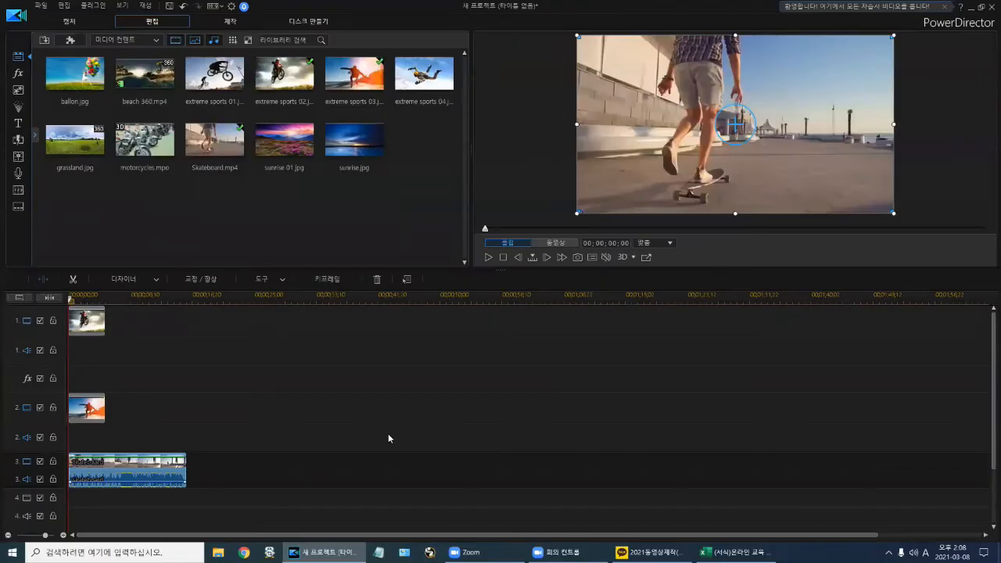
# Remove track 3 with its Skateboard clip and clear the remaining empty tracks from the timeline
pyautogui.rightClick(528, 439)
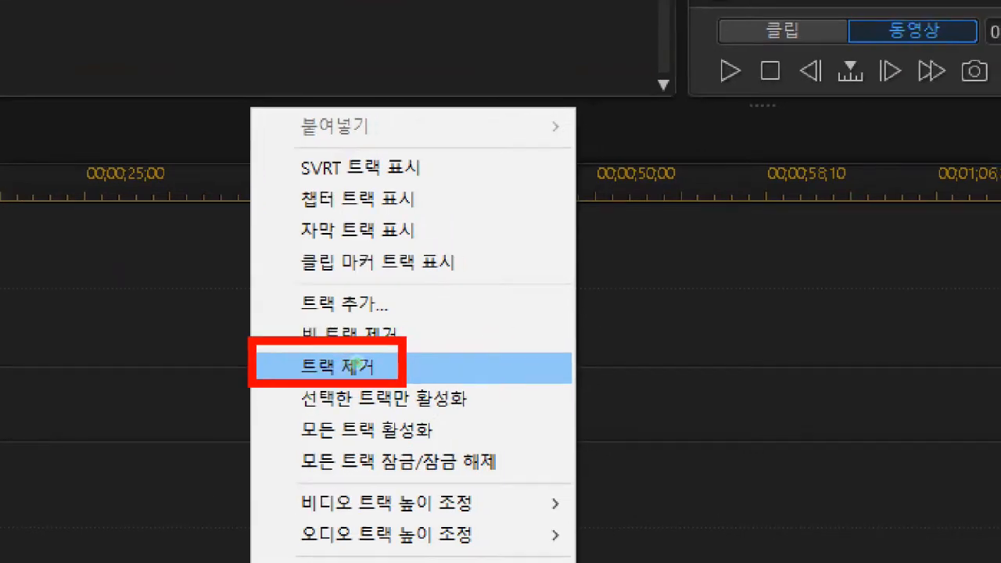
pyautogui.click(356, 365)
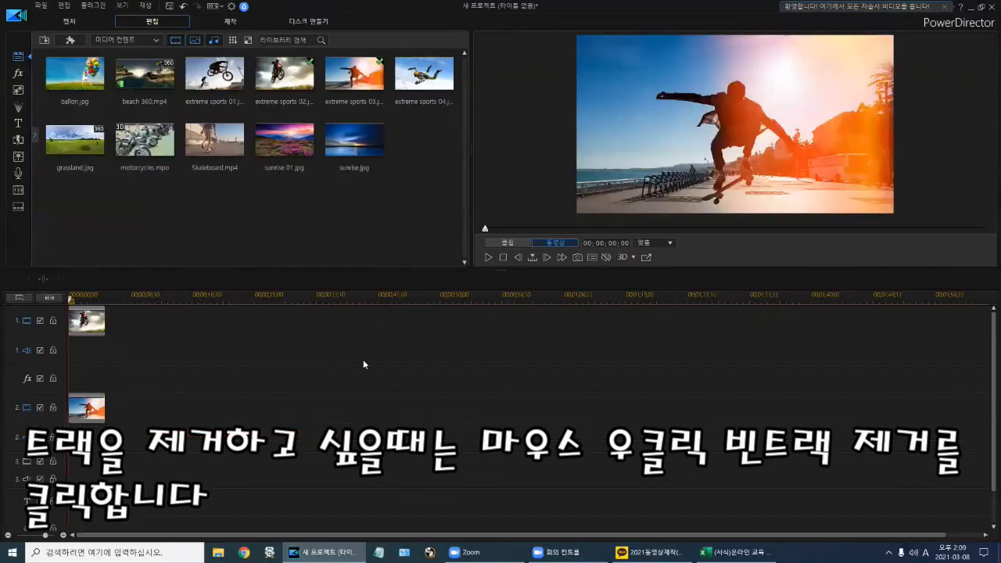
pyautogui.rightClick(376, 322)
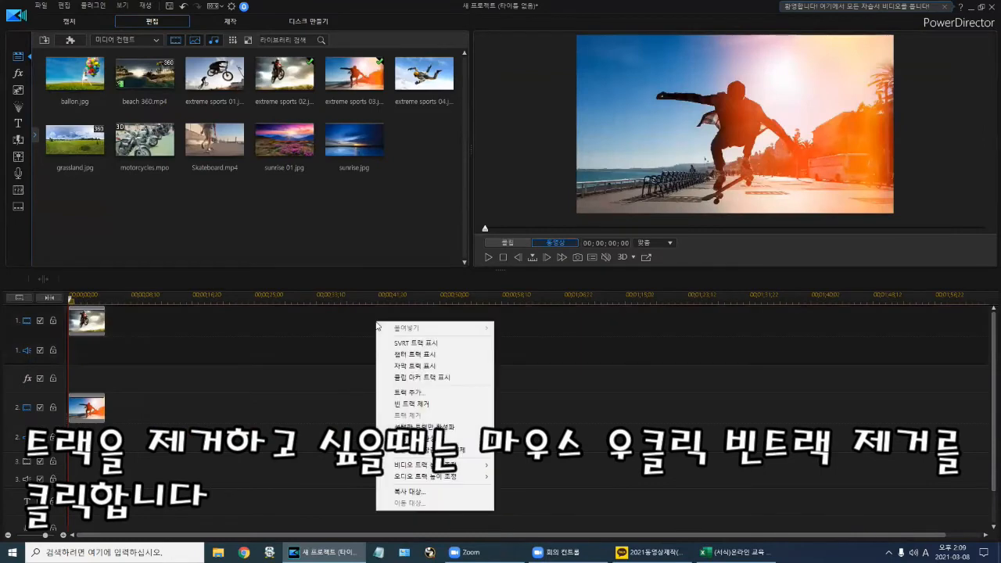
pyautogui.click(415, 405)
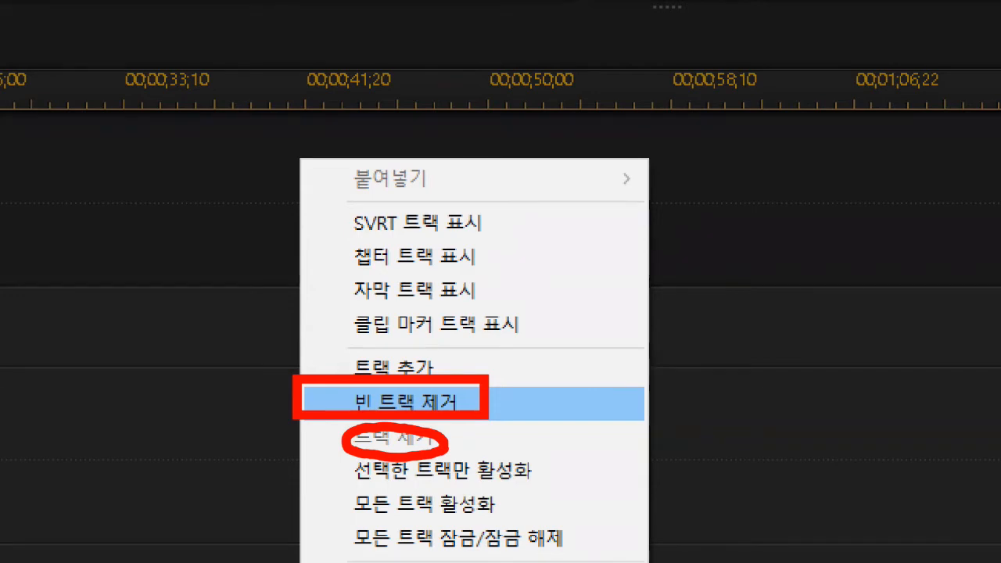
pyautogui.click(414, 403)
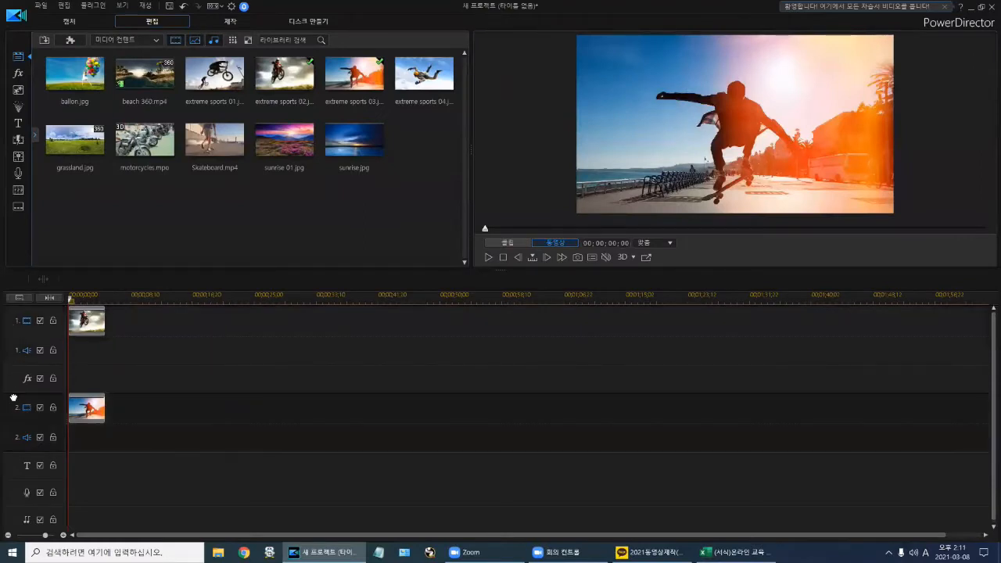
# Move track 1 with the motocross clip below track 2 so the two tracks swap order
pyautogui.click(15, 325)
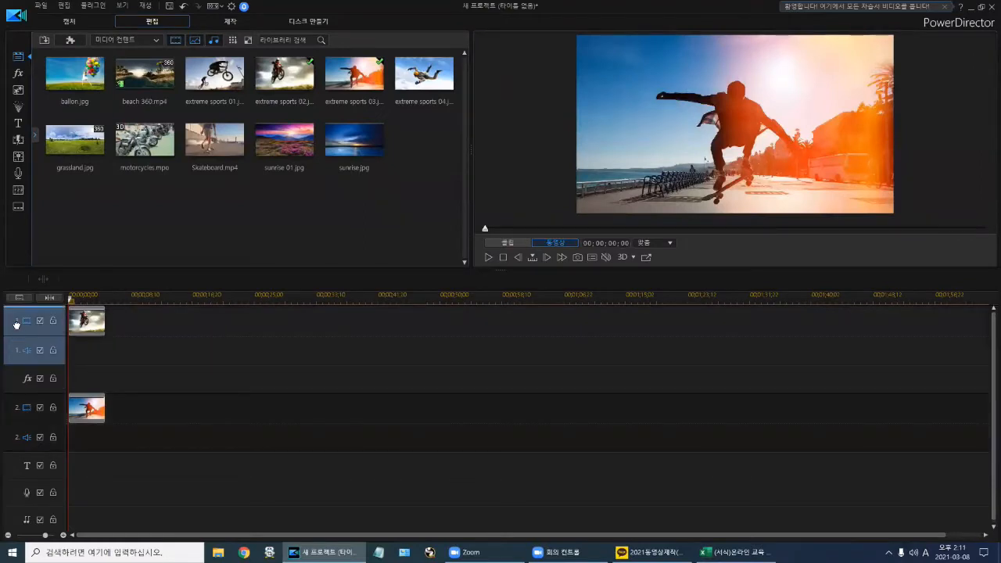
pyautogui.moveTo(15, 325); pyautogui.dragTo(31, 436)
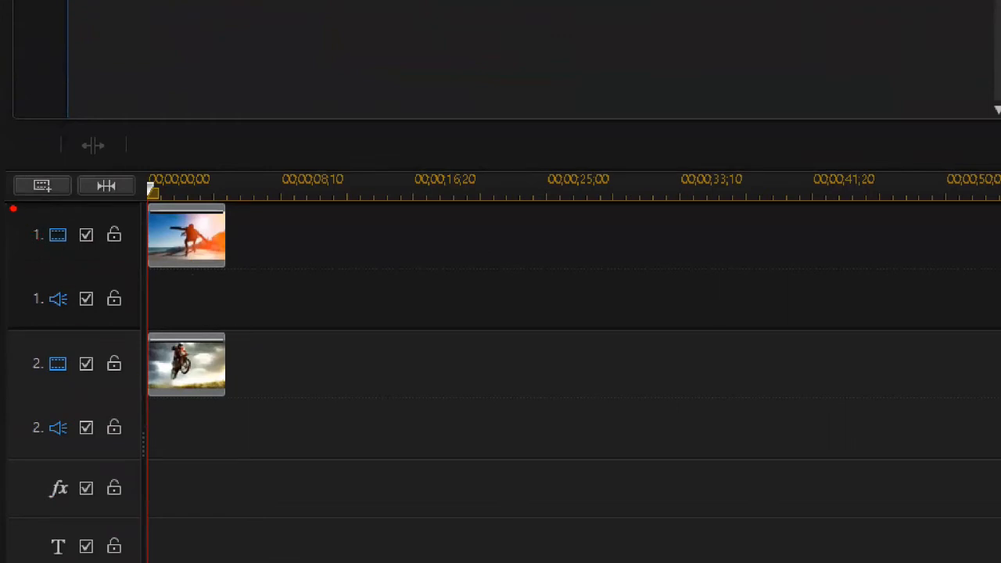
pyautogui.moveTo(11, 204)
pyautogui.mouseDown()
pyautogui.moveTo(49, 245)
pyautogui.moveTo(58, 312)
pyautogui.mouseUp()
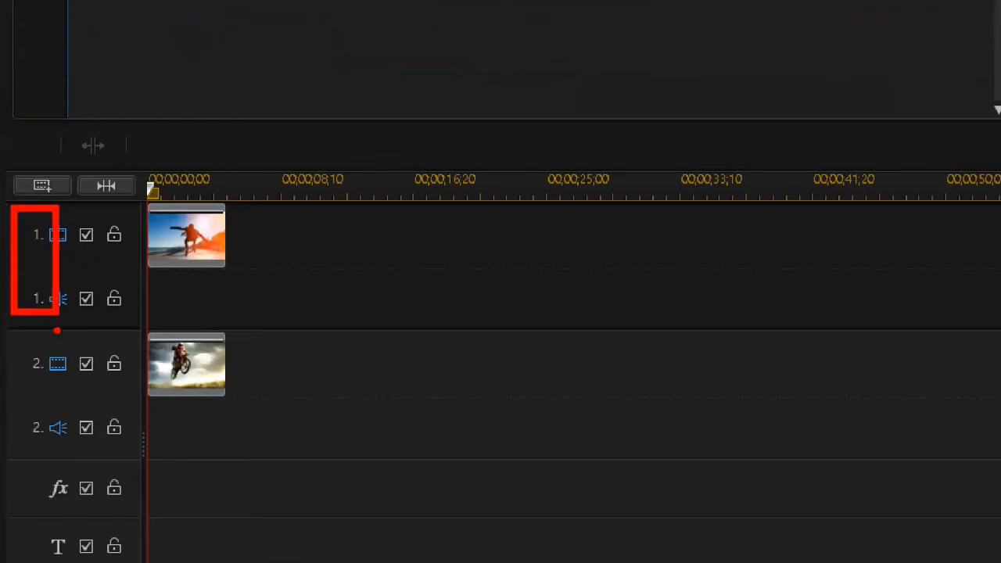
# Widen the track header area to show the track names and rename video track 1 as "아이들"
pyautogui.moveTo(11, 339)
pyautogui.mouseDown()
pyautogui.moveTo(50, 351)
pyautogui.moveTo(59, 455)
pyautogui.mouseUp()
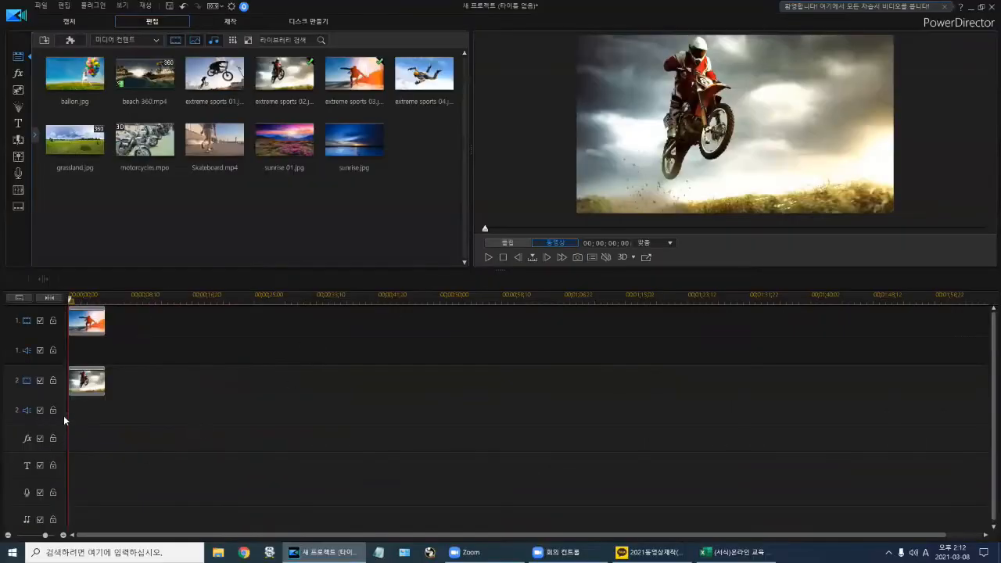
pyautogui.moveTo(67, 416); pyautogui.dragTo(208, 406)
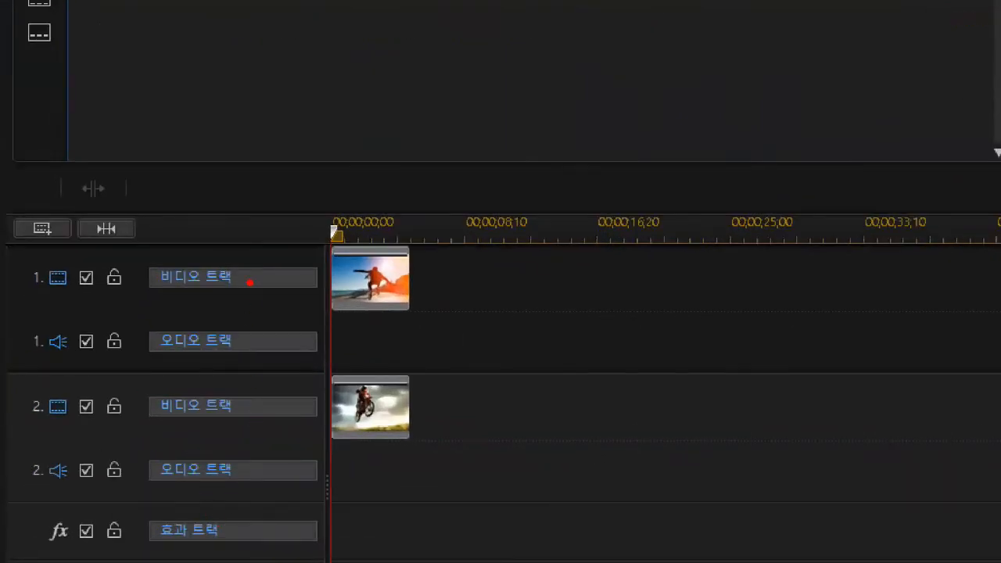
pyautogui.moveTo(148, 264)
pyautogui.mouseDown()
pyautogui.moveTo(241, 266)
pyautogui.moveTo(241, 282)
pyautogui.moveTo(154, 267)
pyautogui.mouseUp()
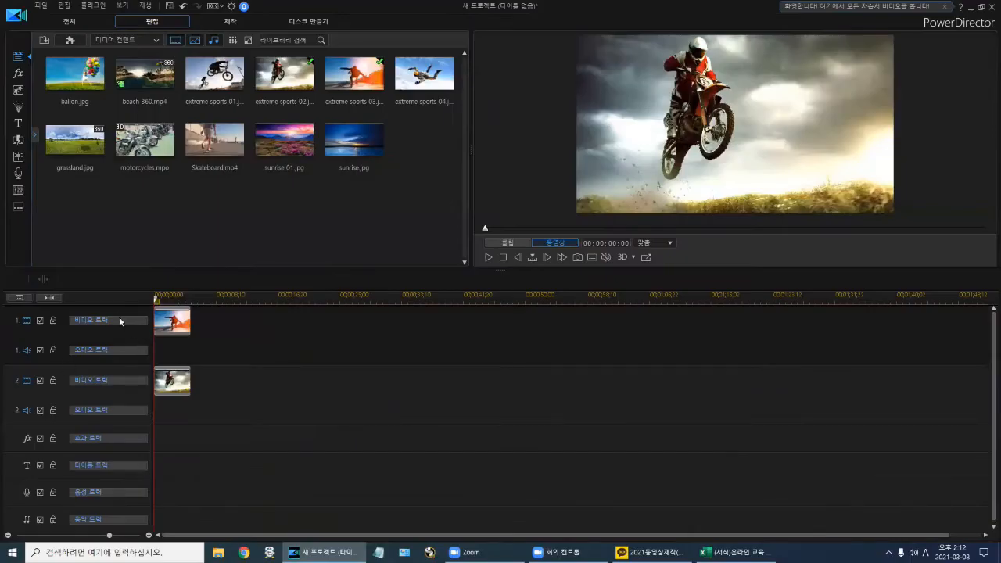
pyautogui.click(119, 319)
pyautogui.write('이')
pyautogui.write('이미지')
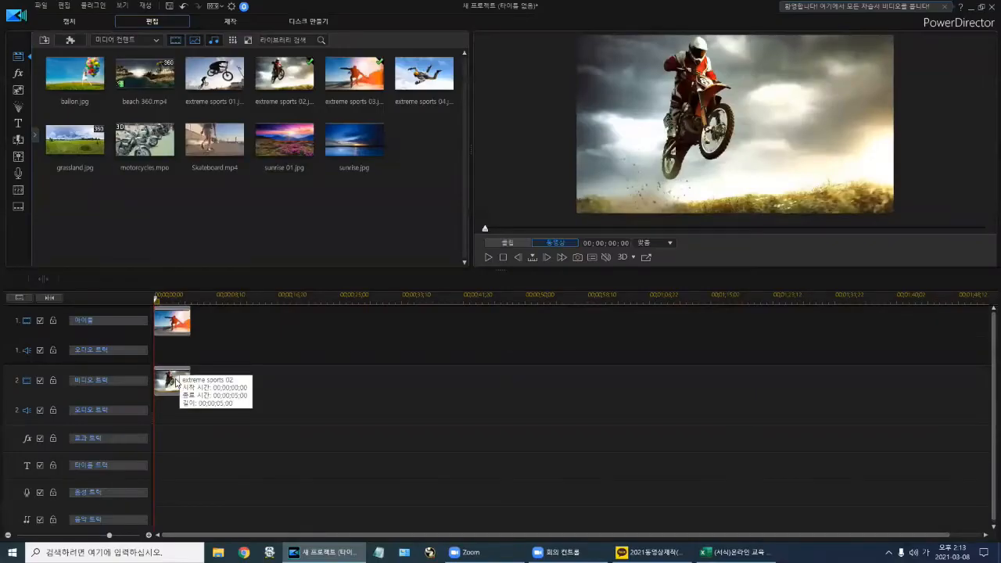
# Select the motocross clip on track 2 so its resize and rotation handles show in the preview
pyautogui.click(176, 326)
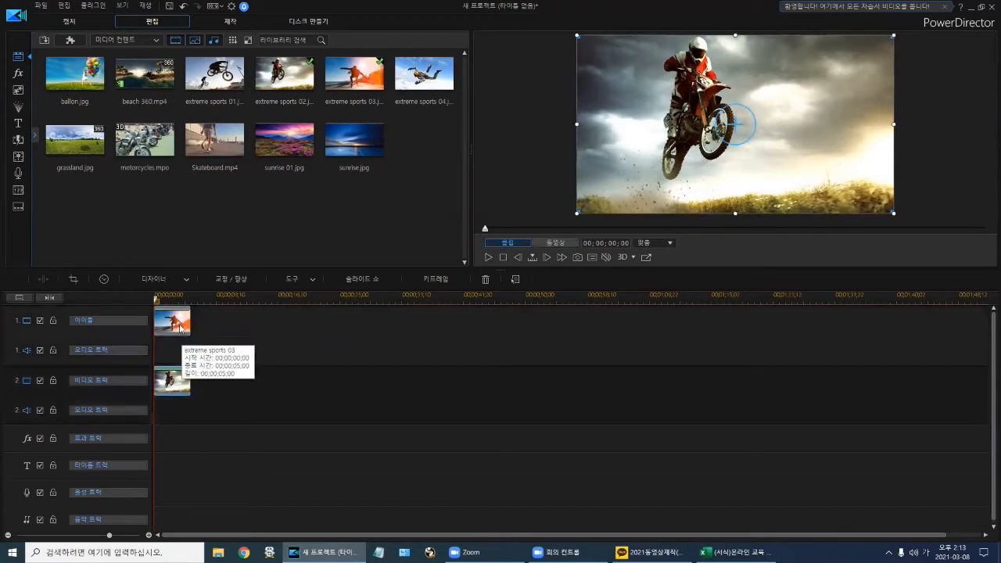
pyautogui.click(181, 385)
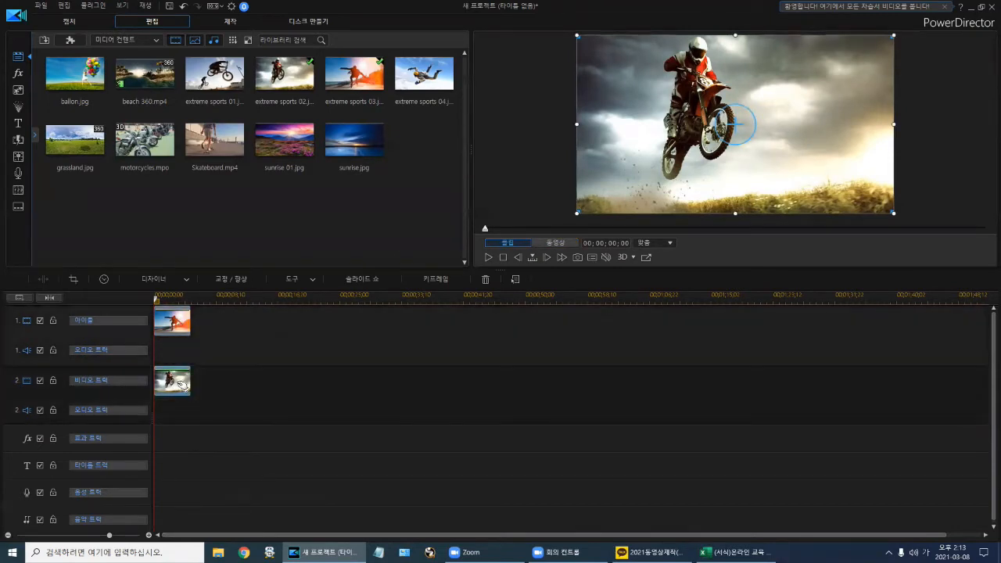
pyautogui.click(178, 383)
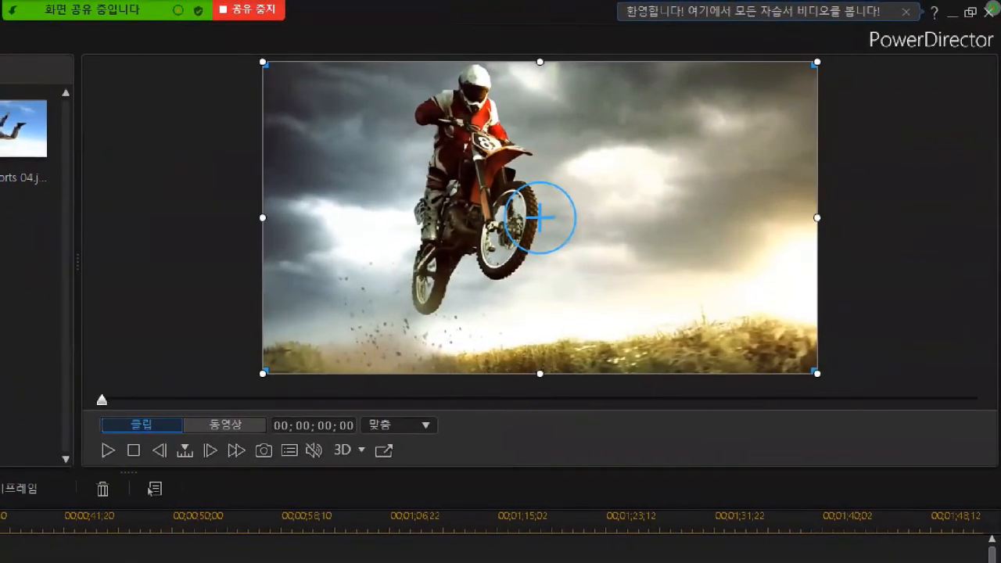
pyautogui.moveTo(843, 71); pyautogui.dragTo(833, 75)
pyautogui.moveTo(835, 226)
pyautogui.mouseDown()
pyautogui.moveTo(805, 225)
pyautogui.moveTo(833, 220)
pyautogui.mouseUp()
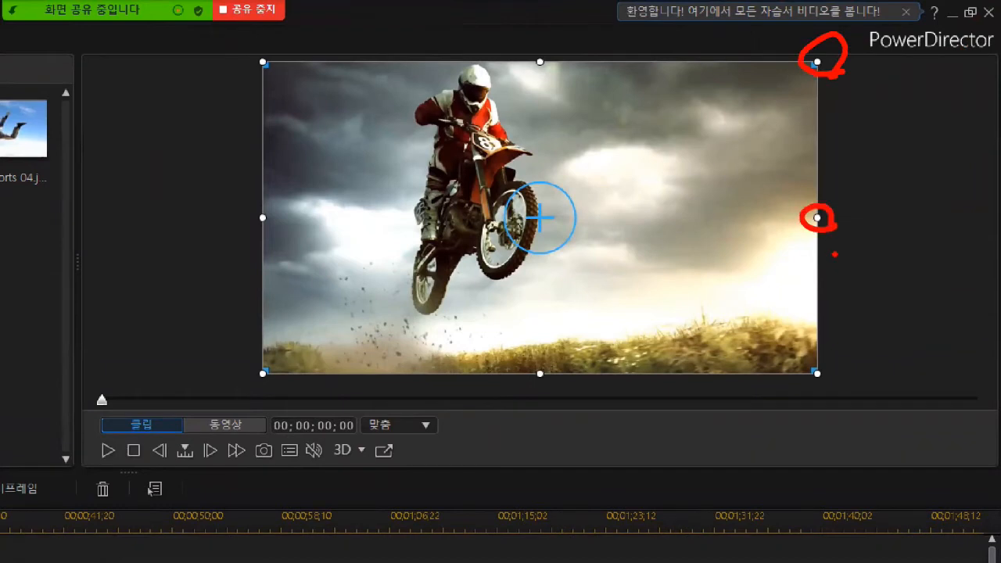
pyautogui.moveTo(829, 372)
pyautogui.mouseDown()
pyautogui.moveTo(804, 376)
pyautogui.moveTo(832, 376)
pyautogui.mouseUp()
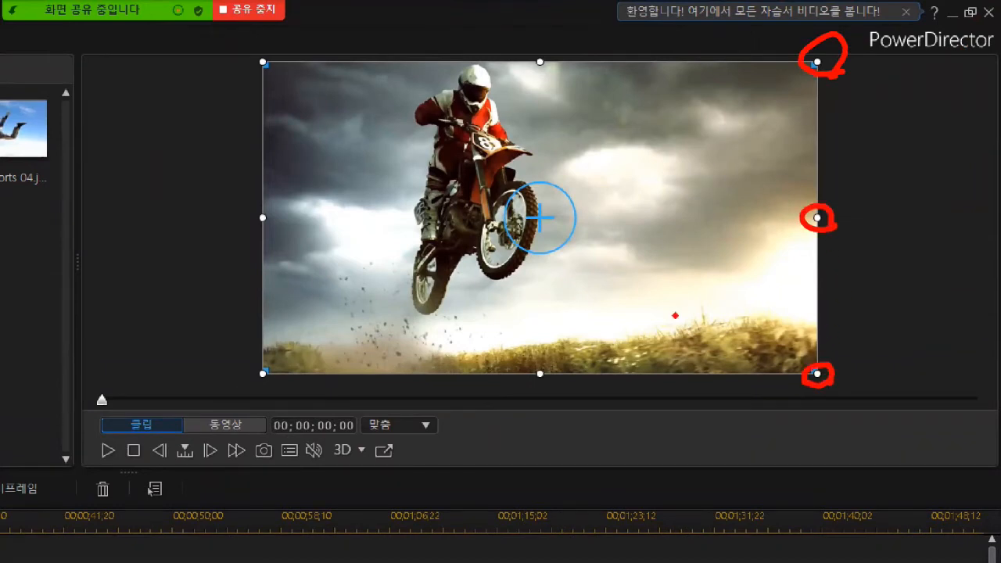
pyautogui.moveTo(581, 270)
pyautogui.mouseDown()
pyautogui.moveTo(528, 270)
pyautogui.moveTo(475, 217)
pyautogui.moveTo(500, 162)
pyautogui.moveTo(586, 168)
pyautogui.moveTo(598, 210)
pyautogui.moveTo(562, 271)
pyautogui.mouseUp()
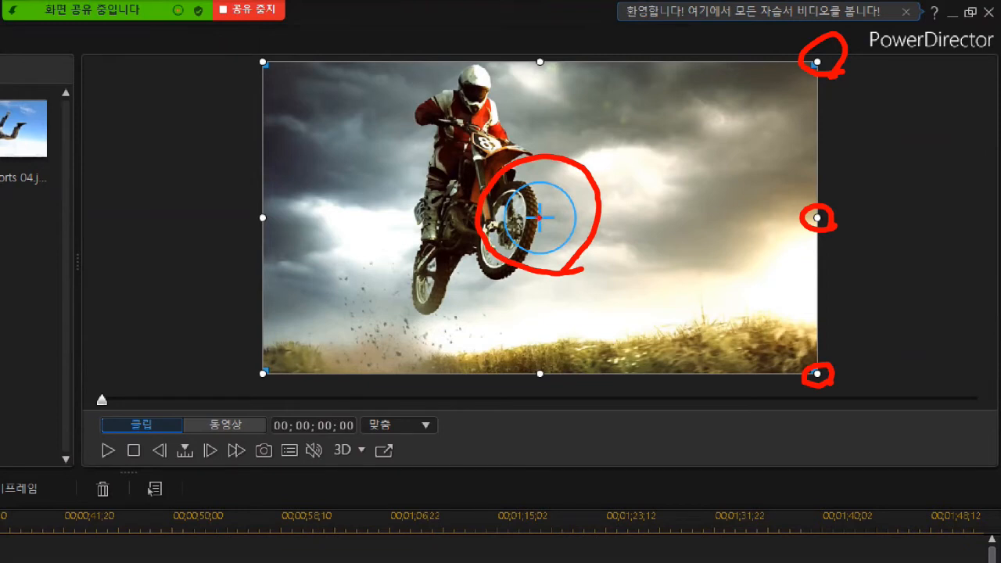
pyautogui.moveTo(830, 52); pyautogui.dragTo(811, 64)
pyautogui.moveTo(778, 69); pyautogui.dragTo(799, 90)
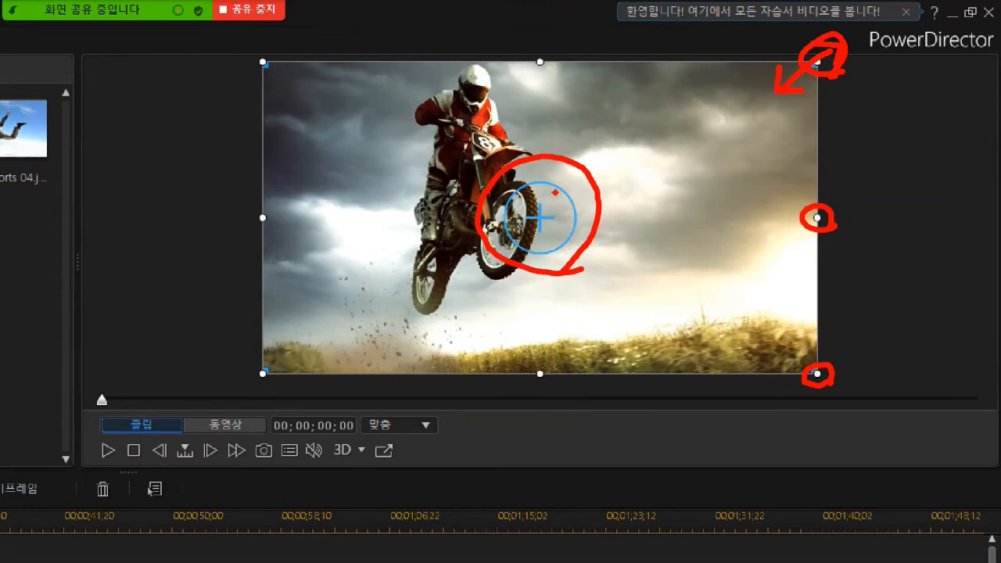
pyautogui.press('Escape')
pyautogui.press('Escape')
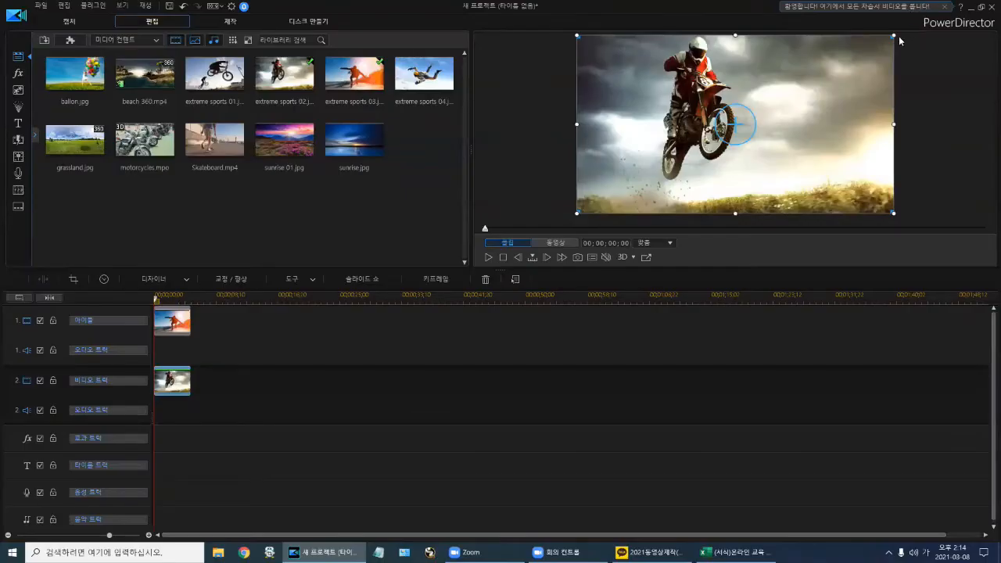
# Shrink the motocross picture to about half the preview's width, slightly left of the centre, and tilt it clockwise
pyautogui.moveTo(892, 36); pyautogui.dragTo(756, 112)
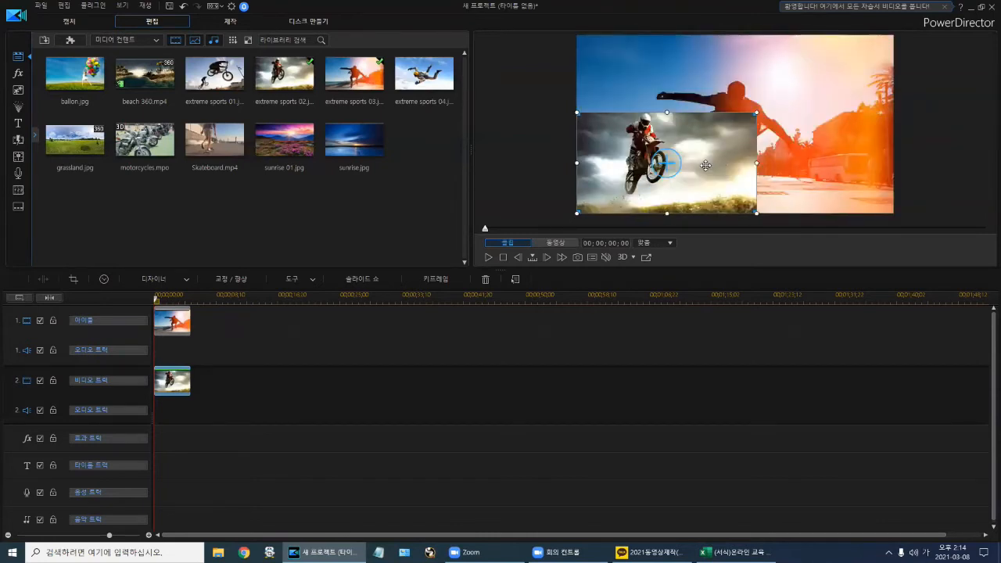
pyautogui.moveTo(706, 166); pyautogui.dragTo(749, 121)
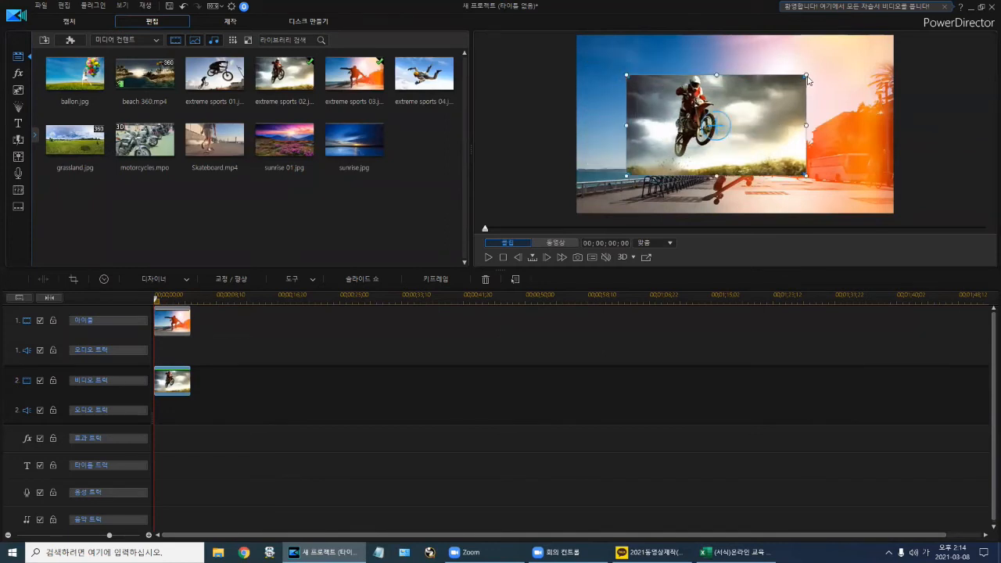
pyautogui.moveTo(806, 75); pyautogui.dragTo(778, 90)
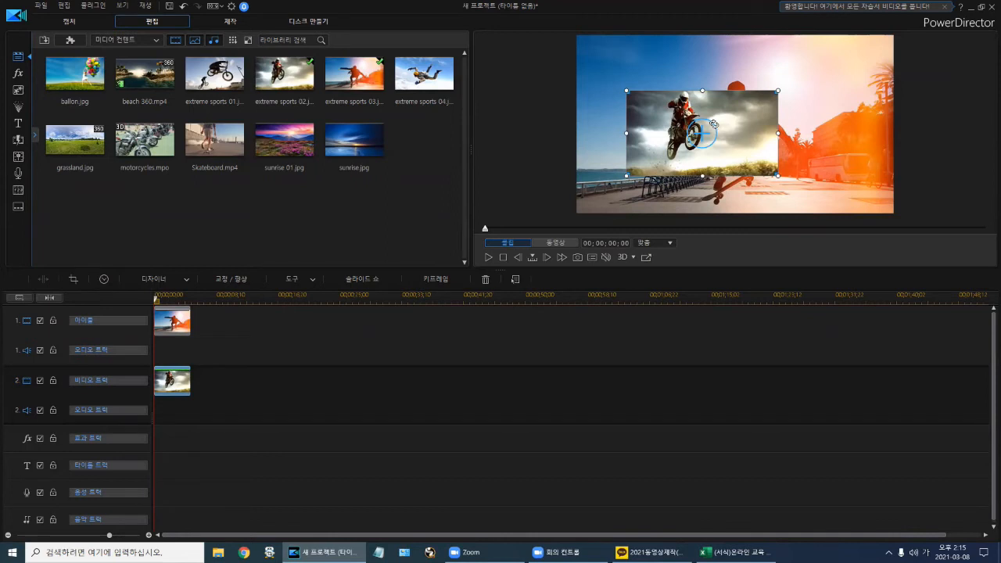
pyautogui.moveTo(713, 124); pyautogui.dragTo(713, 130)
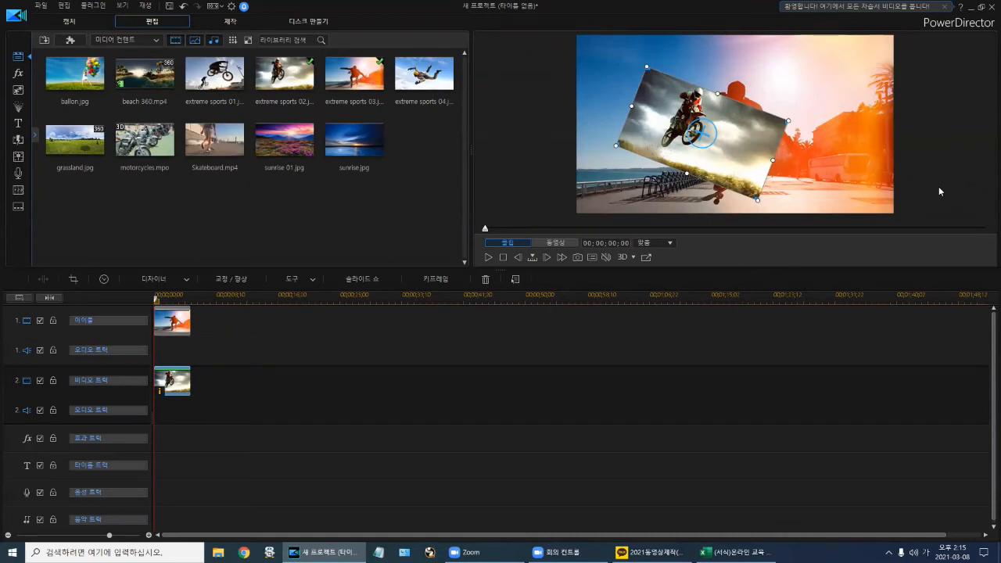
# Shrink the skateboarder clip on track 1 to about half the frame and place it, tilted counter-clockwise, beside the motocross picture's right side
pyautogui.click(182, 324)
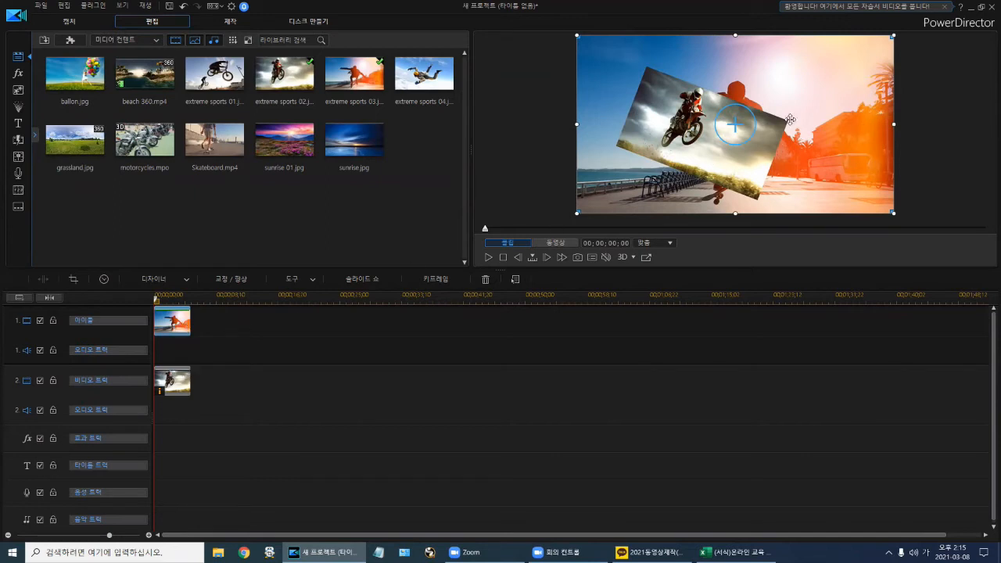
pyautogui.click(694, 178)
pyautogui.moveTo(693, 178); pyautogui.dragTo(738, 135)
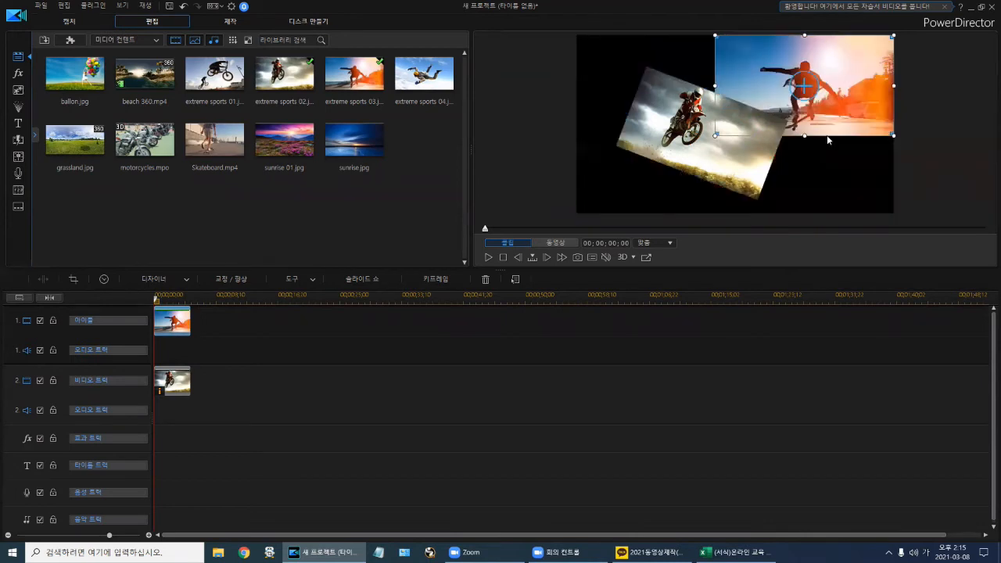
pyautogui.moveTo(810, 83); pyautogui.dragTo(812, 119)
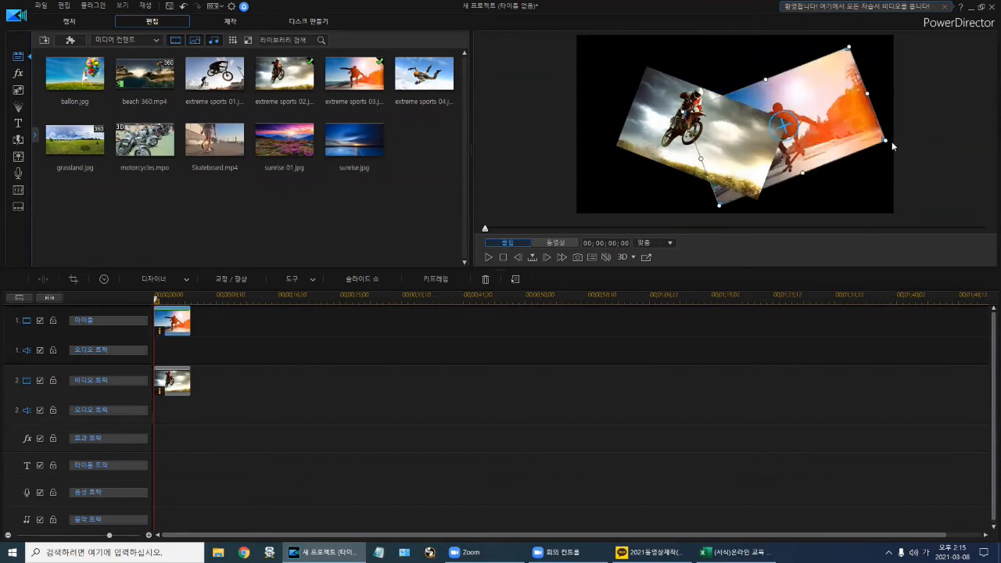
pyautogui.moveTo(886, 141); pyautogui.dragTo(860, 138)
pyautogui.moveTo(778, 118); pyautogui.dragTo(809, 106)
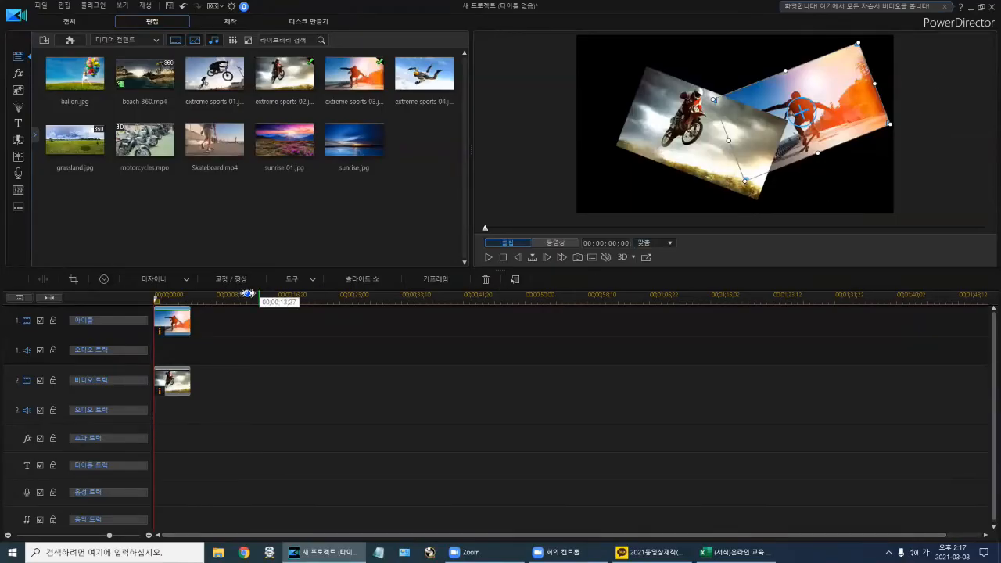
# Narrow the track header area to hide the track names and select the motocross clip on track 2
pyautogui.moveTo(151, 417); pyautogui.dragTo(63, 422)
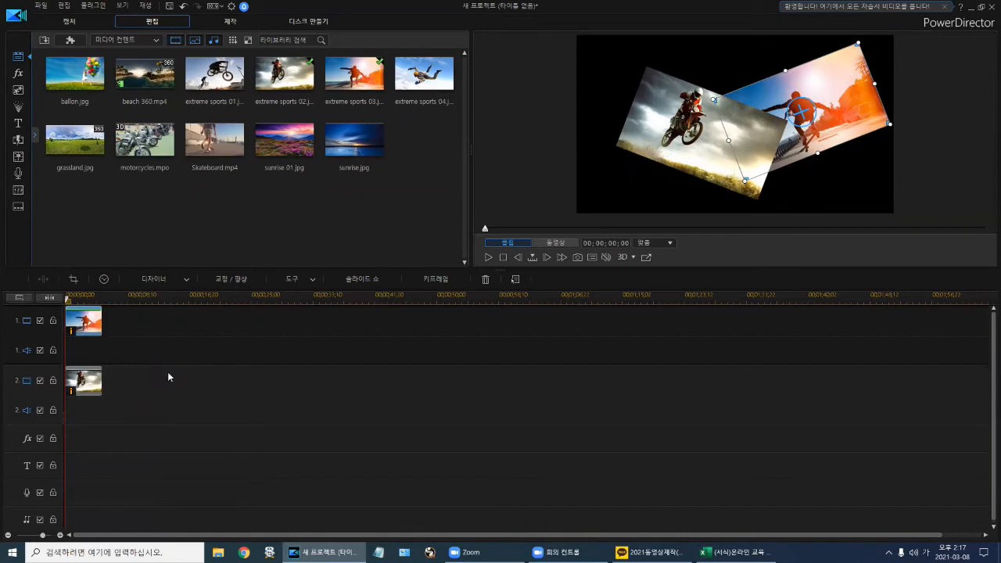
pyautogui.click(83, 382)
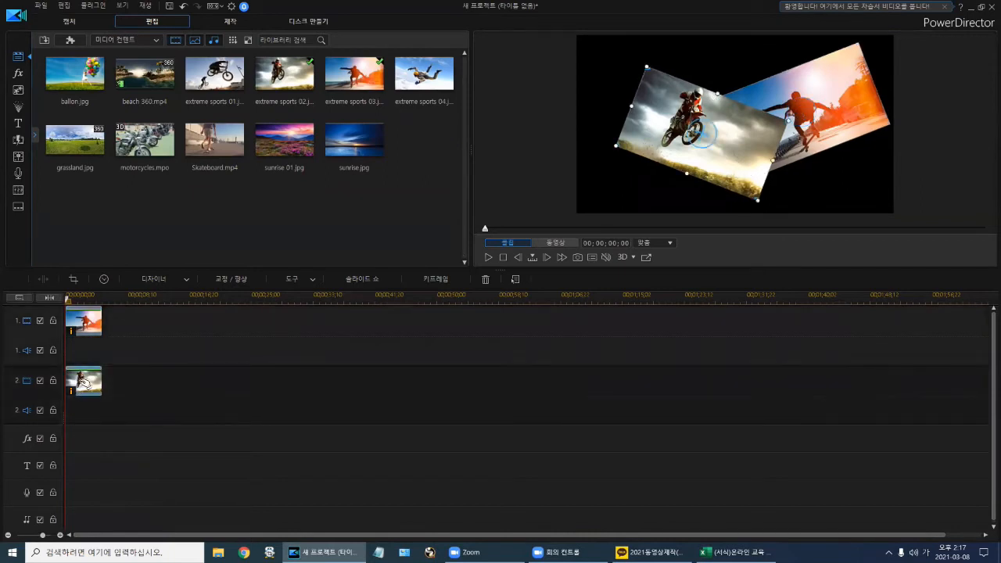
pyautogui.click(84, 320)
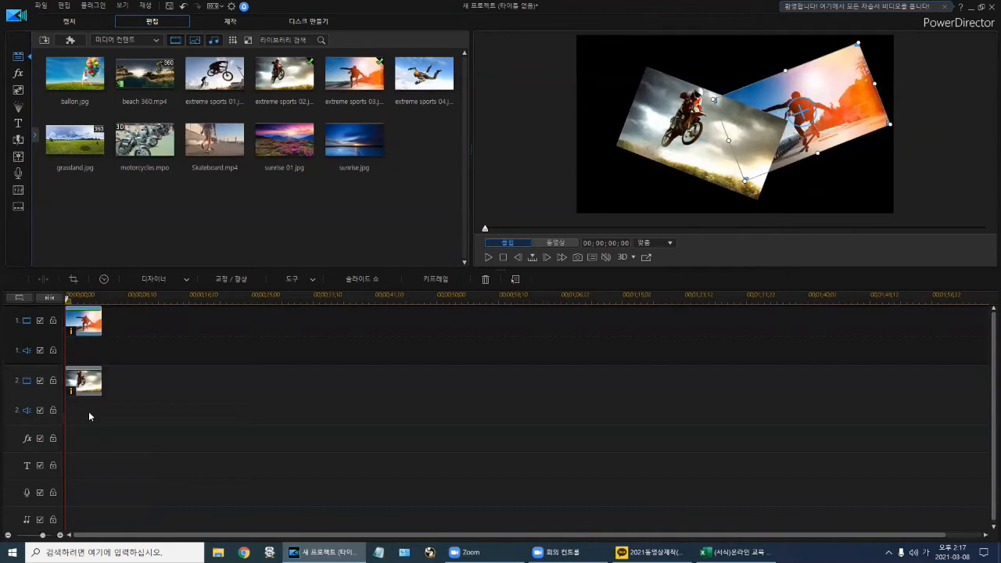
pyautogui.click(87, 384)
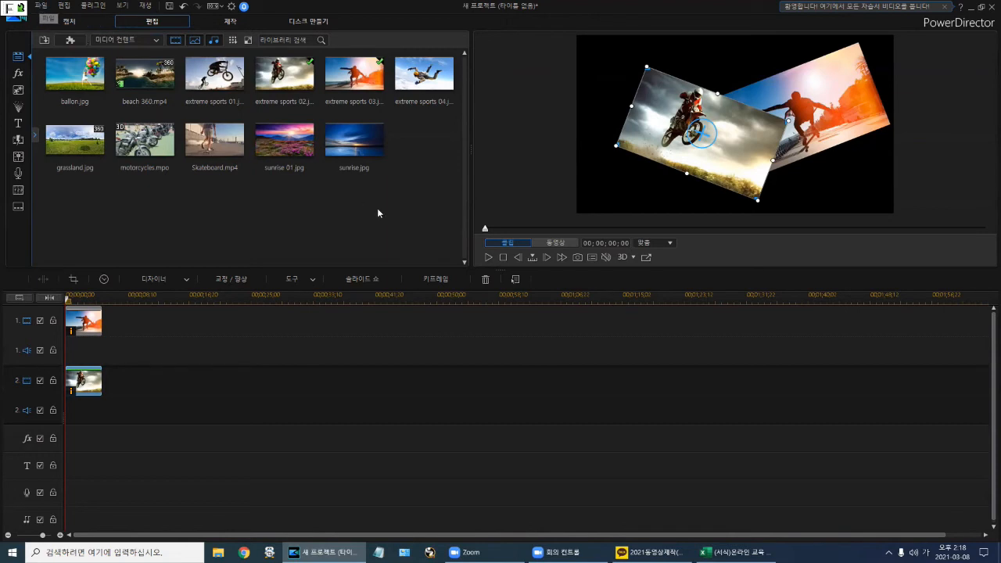
# Start a new project without saving the changes to the current one
pyautogui.click(43, 7)
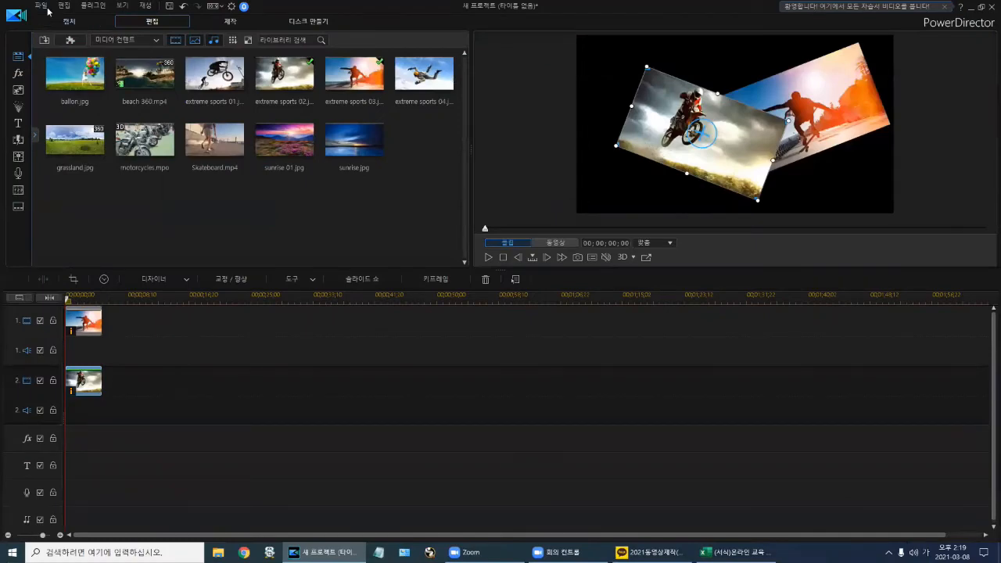
pyautogui.click(42, 6)
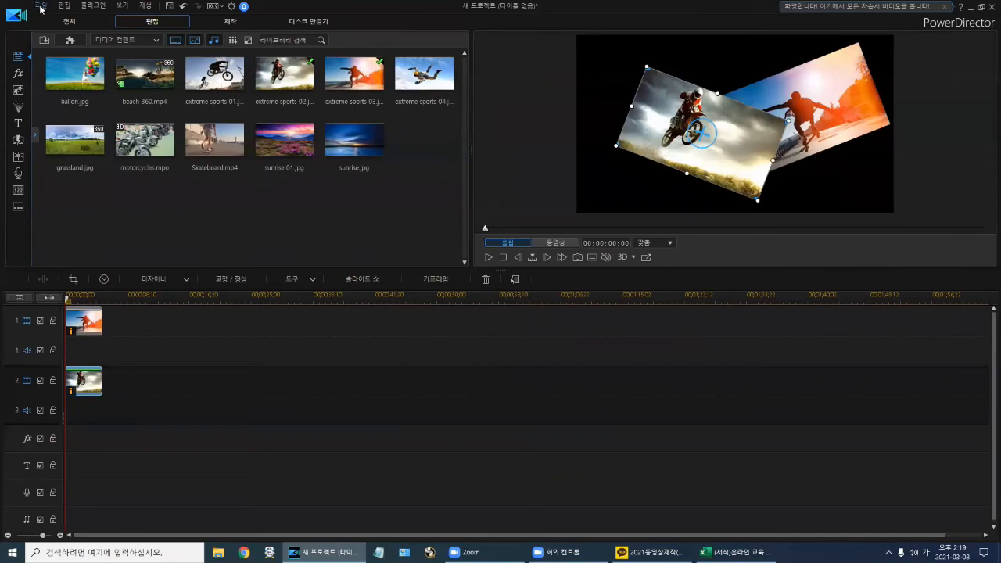
pyautogui.click(42, 9)
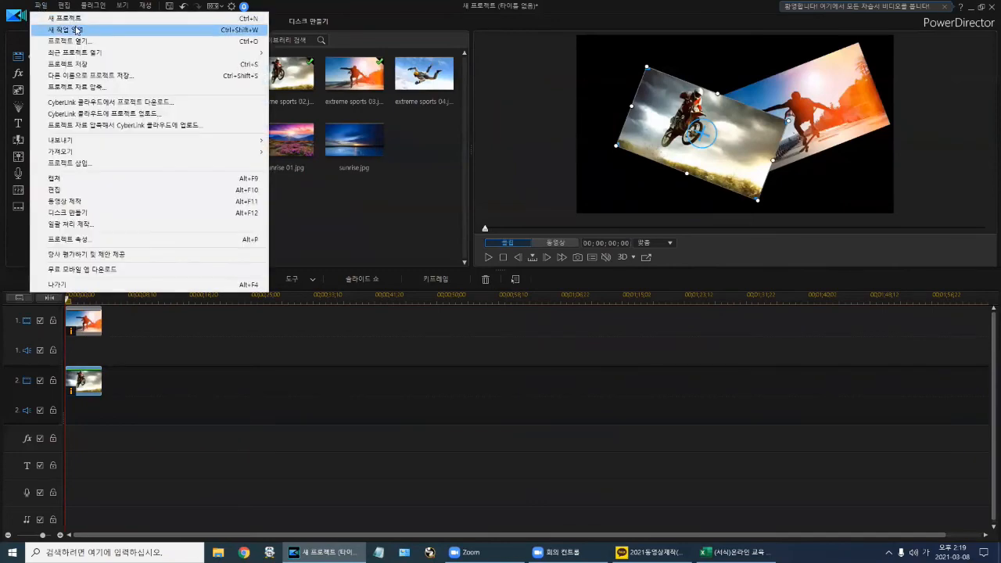
pyautogui.click(55, 16)
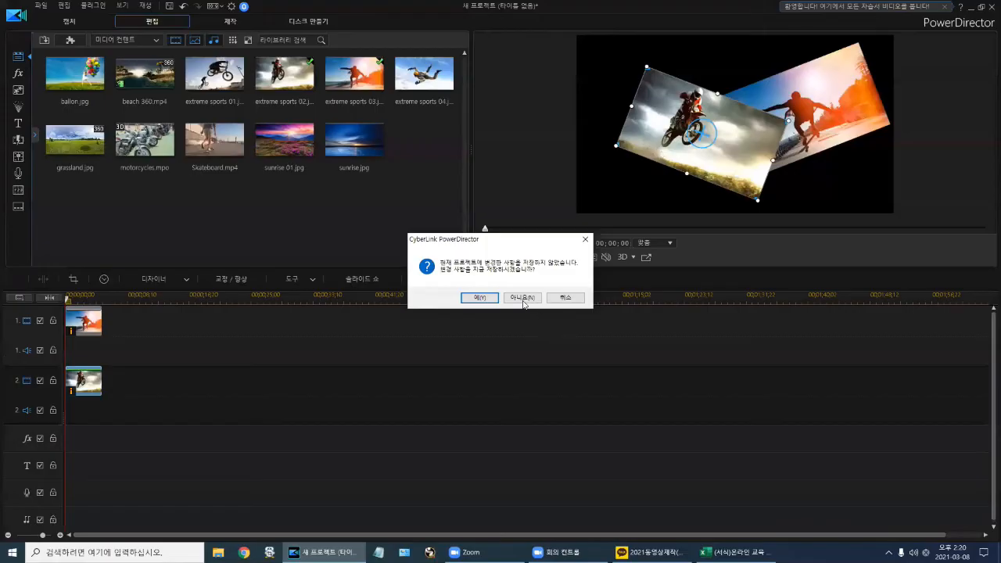
pyautogui.click(506, 272)
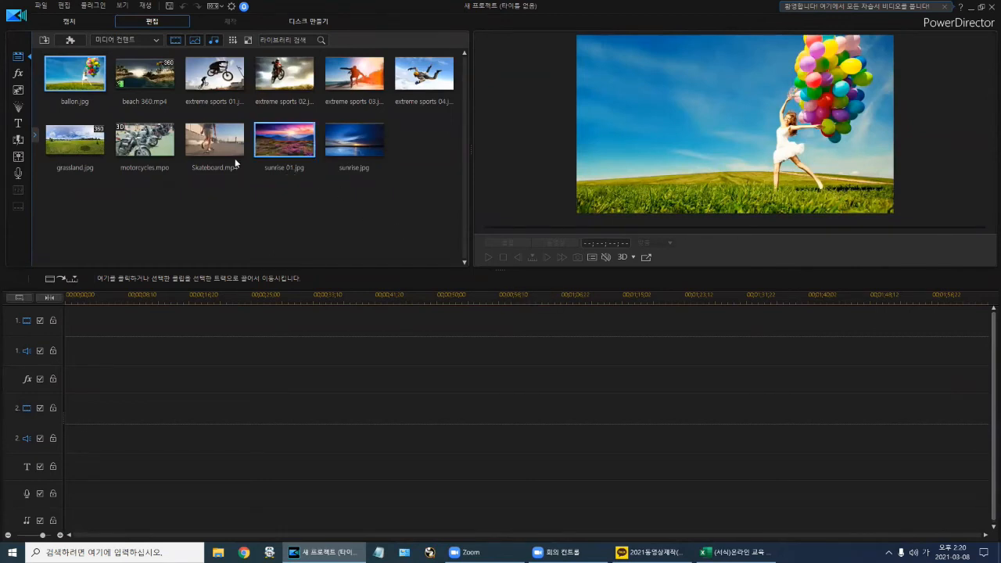
# Import the Phone image and the R You Up for It audio file from the Lesson05 folder into the media library
pyautogui.click(45, 41)
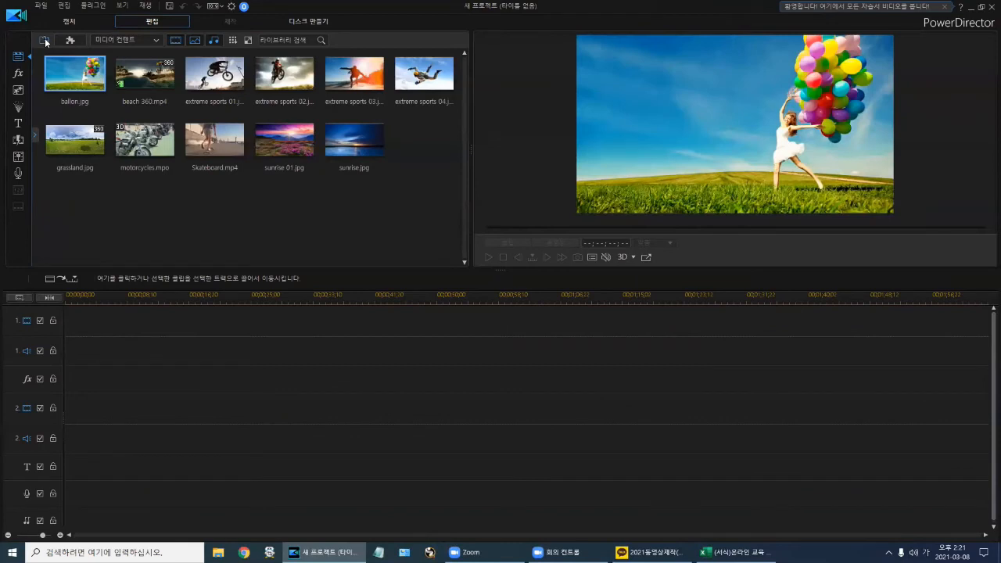
pyautogui.click(45, 42)
pyautogui.click(81, 53)
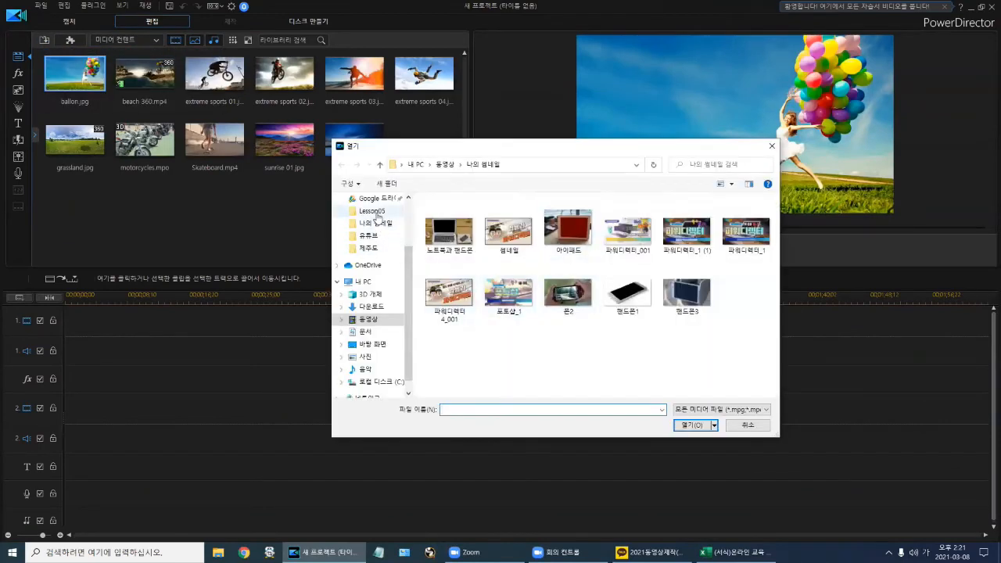
pyautogui.click(374, 212)
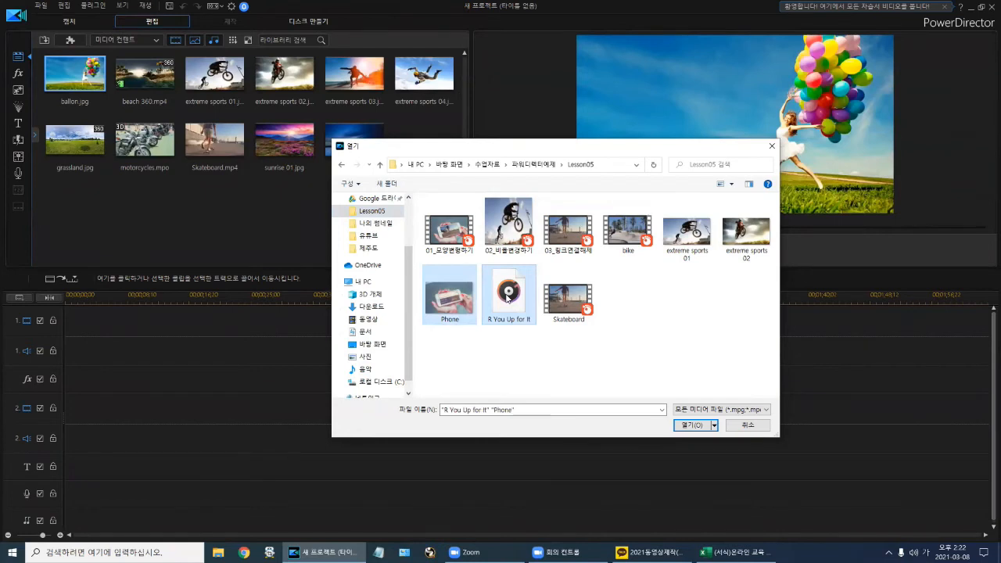
pyautogui.click(693, 426)
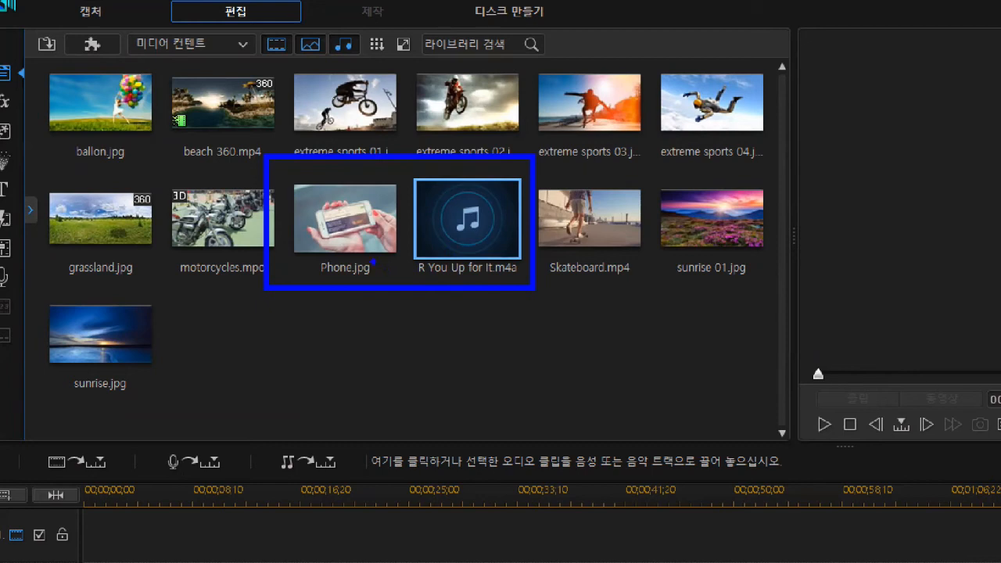
# Place Phone.jpg at the start of video track 1
pyautogui.moveTo(375, 268)
pyautogui.mouseDown()
pyautogui.moveTo(299, 264)
pyautogui.moveTo(290, 209)
pyautogui.moveTo(332, 182)
pyautogui.moveTo(407, 235)
pyautogui.mouseUp()
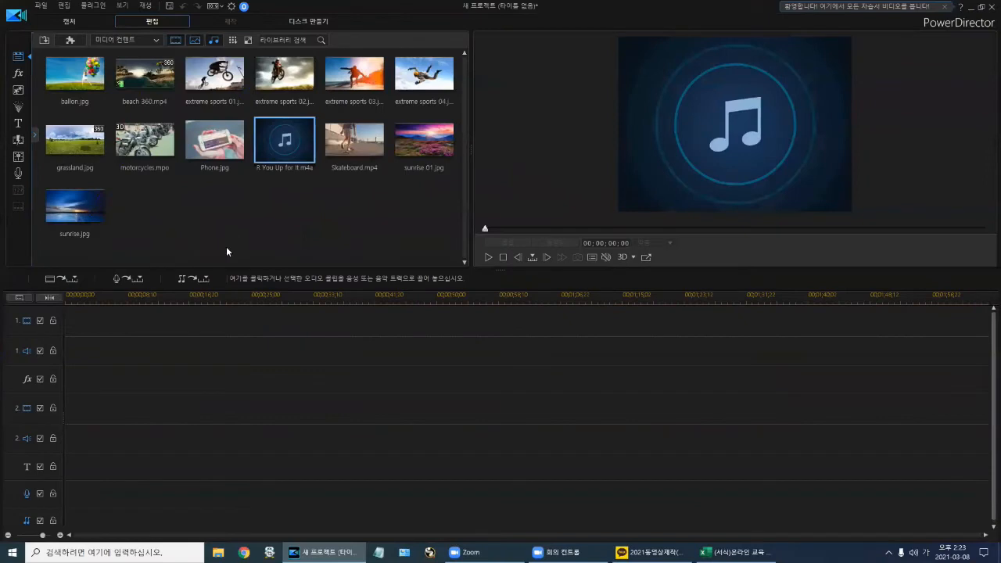
pyautogui.moveTo(214, 141); pyautogui.dragTo(84, 319)
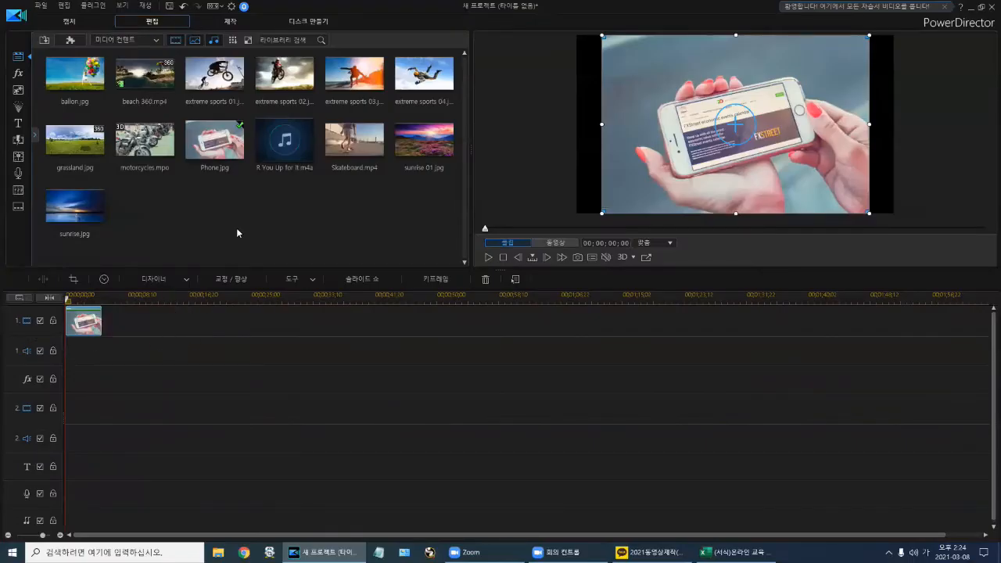
# Place Skateboard.mp4 at the start of video track 2 and extend the Phone clip on track 1 to the same length
pyautogui.moveTo(344, 150); pyautogui.dragTo(56, 409)
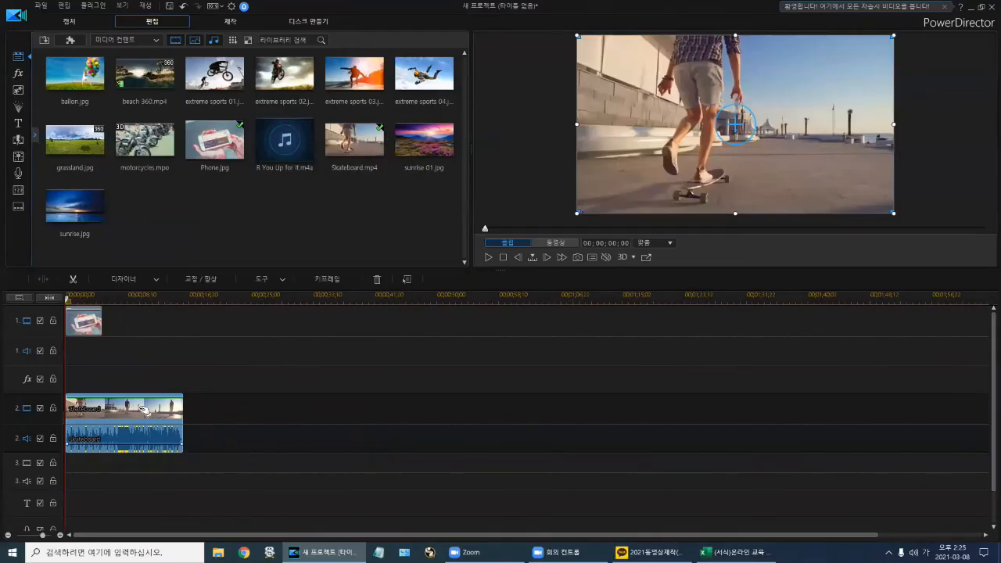
pyautogui.click(89, 319)
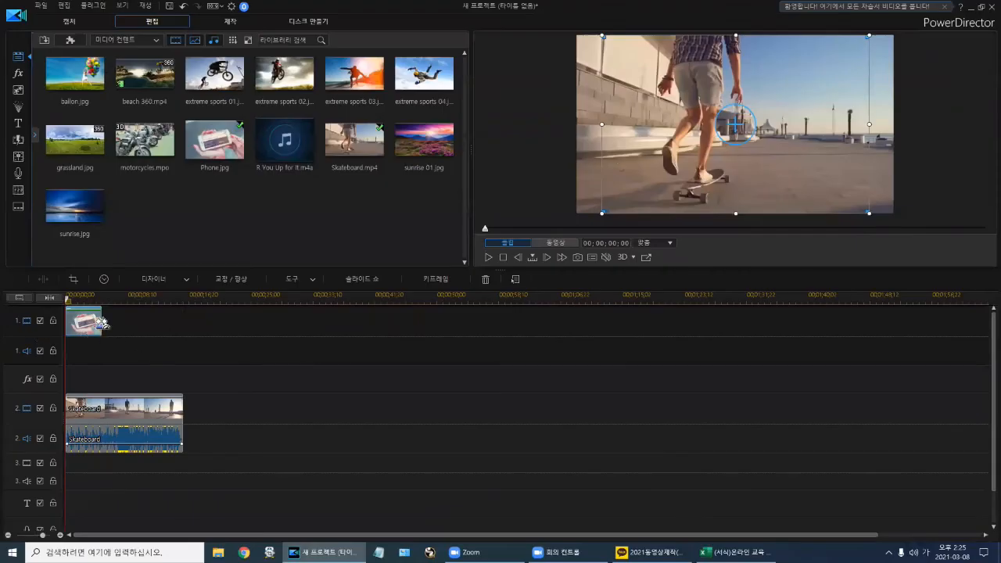
pyautogui.moveTo(101, 320); pyautogui.dragTo(183, 324)
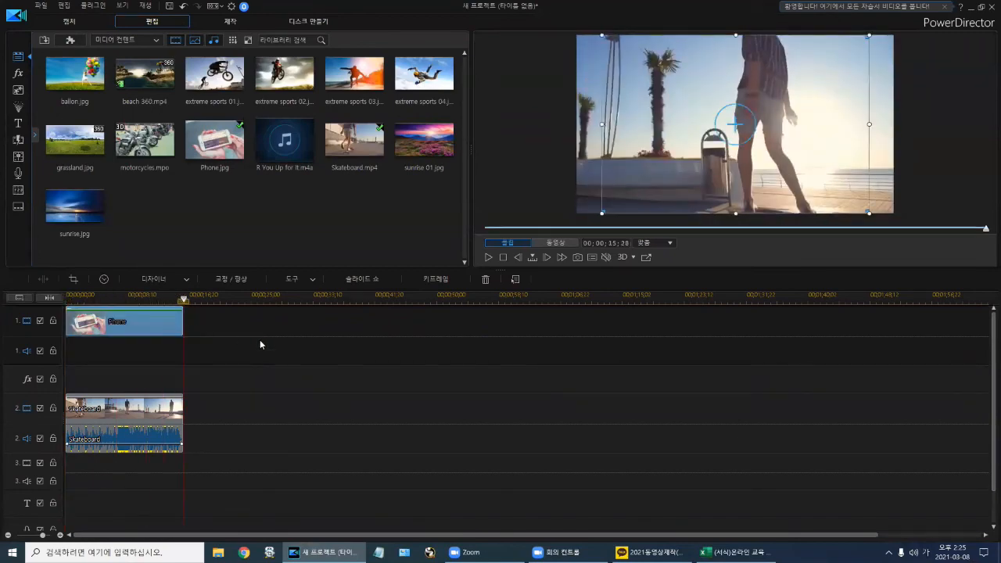
# Shrink the Skateboard clip proportionally to about half the preview frame's width, keeping it in the frame's lower-left corner
pyautogui.click(136, 419)
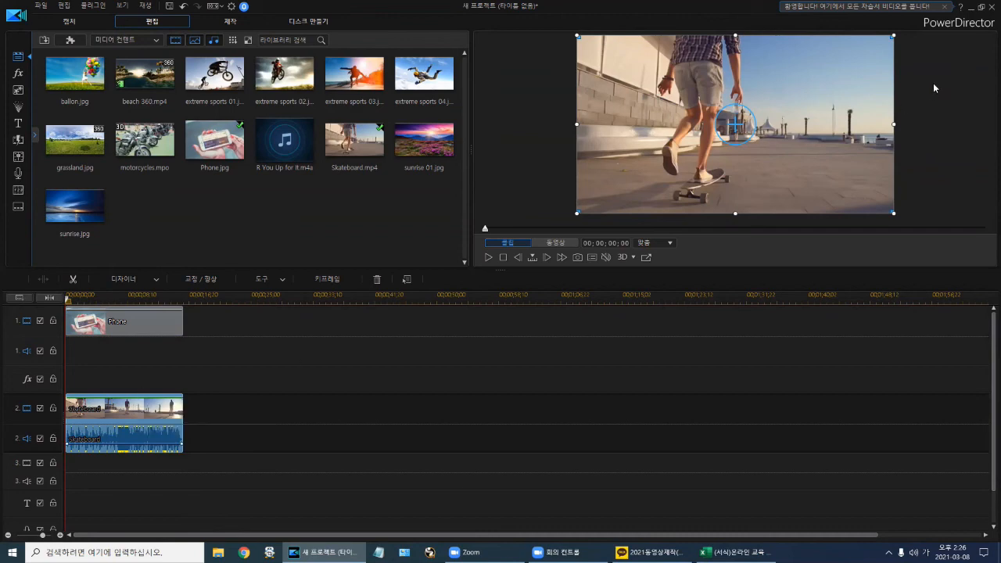
pyautogui.moveTo(896, 39); pyautogui.dragTo(705, 128)
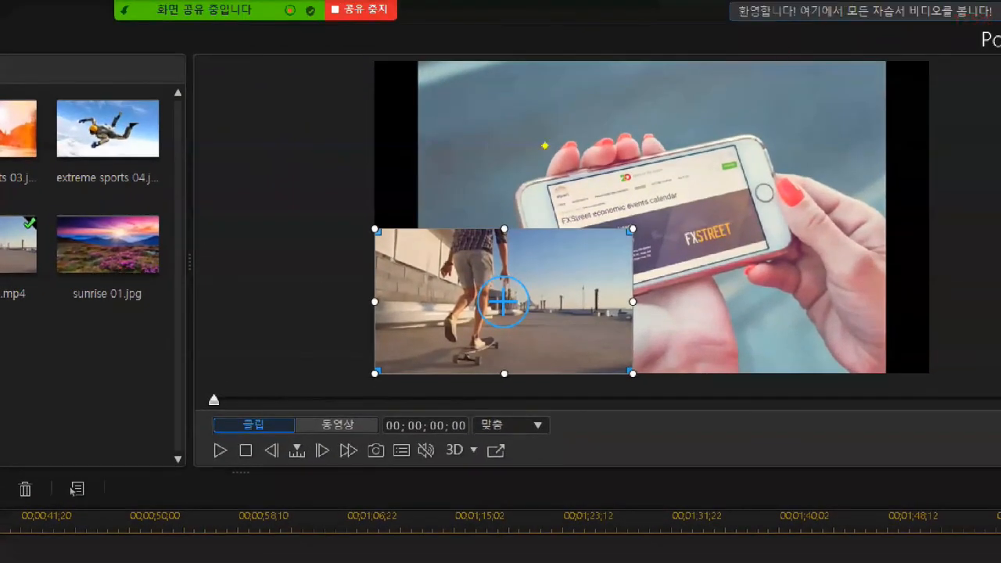
pyautogui.moveTo(408, 144)
pyautogui.mouseDown()
pyautogui.moveTo(387, 156)
pyautogui.moveTo(381, 127)
pyautogui.moveTo(403, 141)
pyautogui.mouseUp()
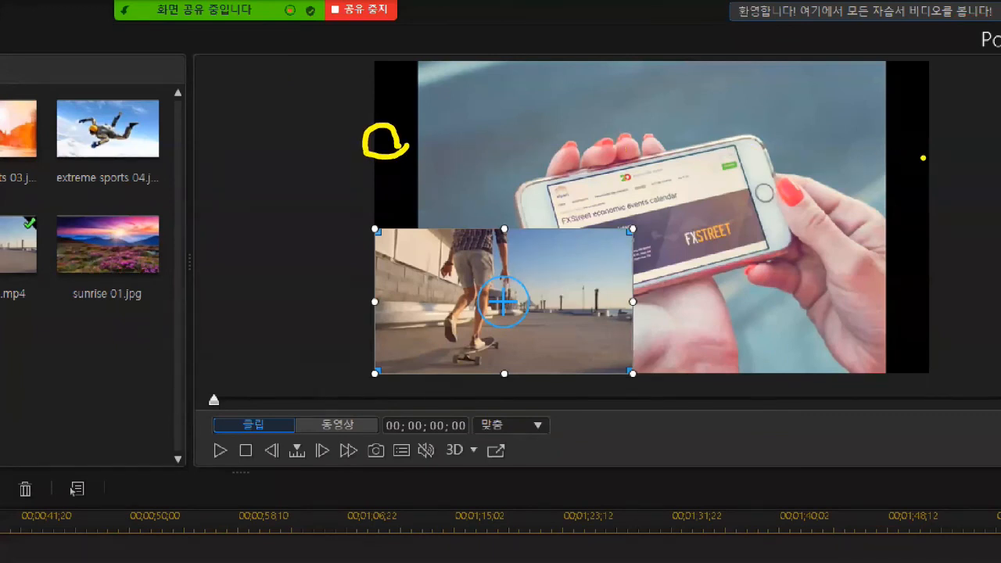
pyautogui.moveTo(923, 157)
pyautogui.mouseDown()
pyautogui.moveTo(914, 135)
pyautogui.moveTo(921, 155)
pyautogui.mouseUp()
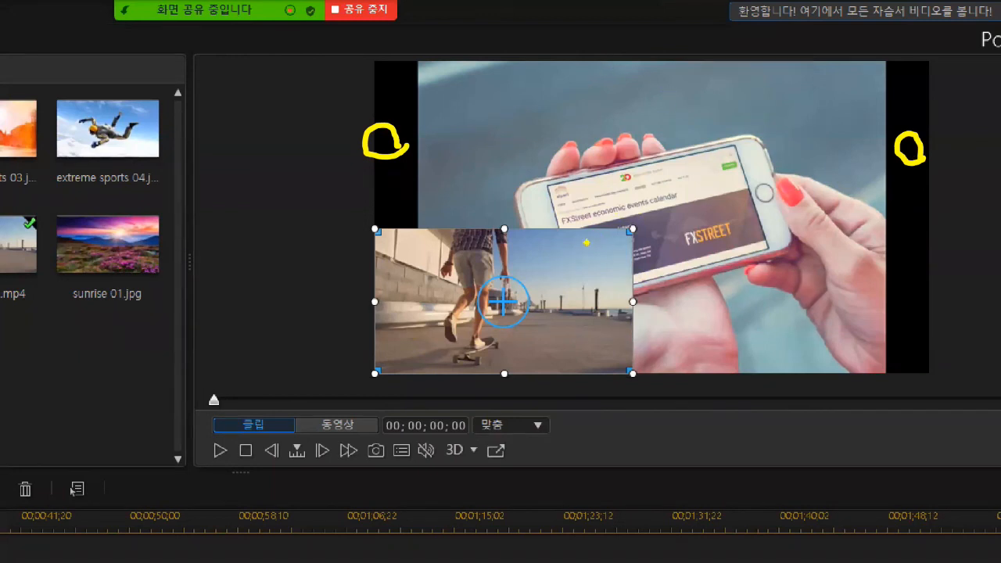
pyautogui.moveTo(572, 298)
pyautogui.mouseDown()
pyautogui.moveTo(547, 303)
pyautogui.moveTo(562, 269)
pyautogui.moveTo(572, 301)
pyautogui.moveTo(553, 276)
pyautogui.mouseUp()
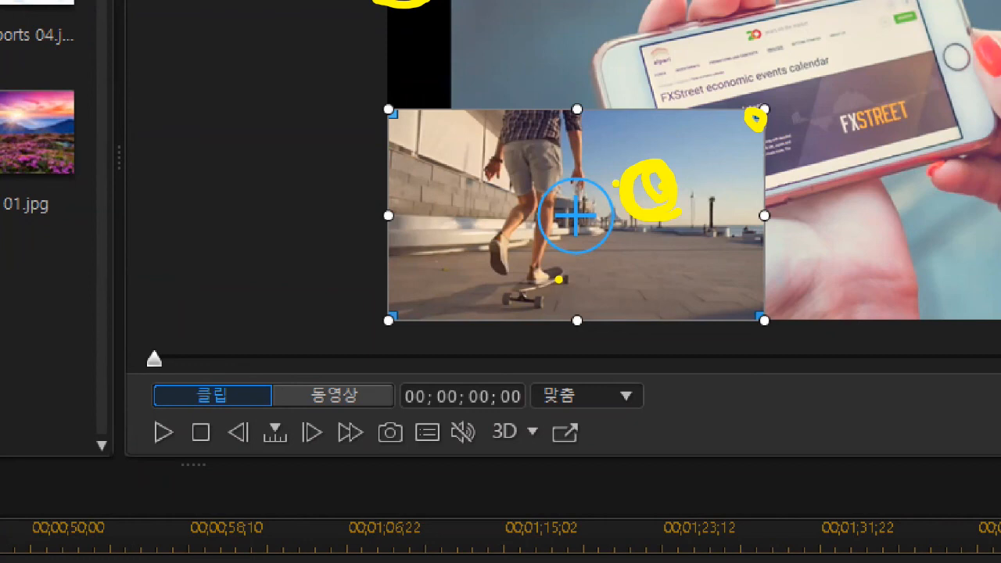
pyautogui.moveTo(587, 118)
pyautogui.mouseDown()
pyautogui.moveTo(590, 92)
pyautogui.moveTo(596, 116)
pyautogui.mouseUp()
pyautogui.moveTo(635, 62)
pyautogui.mouseDown()
pyautogui.moveTo(629, 97)
pyautogui.moveTo(637, 48)
pyautogui.moveTo(616, 72)
pyautogui.moveTo(659, 73)
pyautogui.moveTo(626, 102)
pyautogui.moveTo(654, 83)
pyautogui.mouseUp()
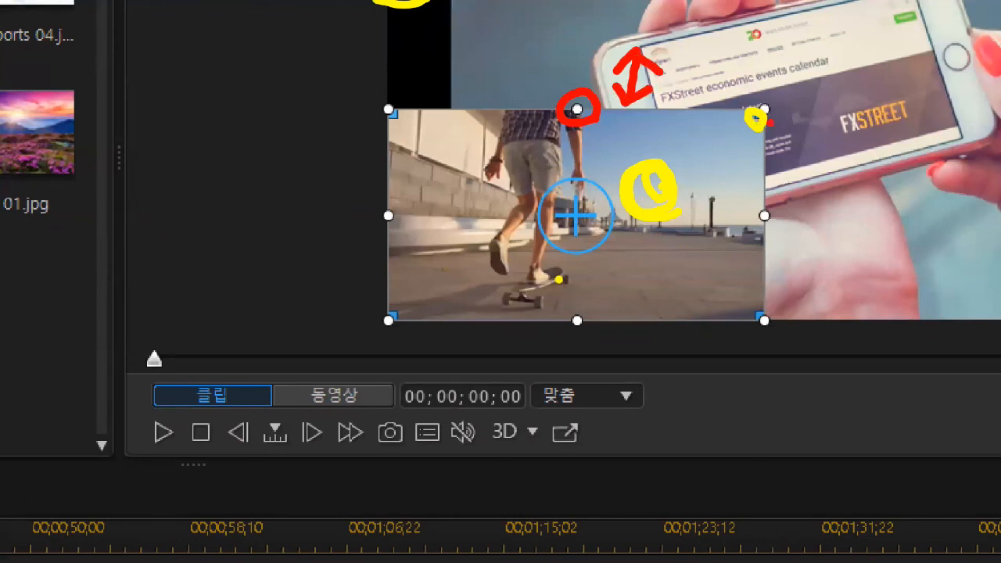
pyautogui.moveTo(799, 112)
pyautogui.mouseDown()
pyautogui.moveTo(793, 123)
pyautogui.moveTo(817, 118)
pyautogui.moveTo(805, 111)
pyautogui.moveTo(812, 148)
pyautogui.moveTo(845, 143)
pyautogui.moveTo(840, 160)
pyautogui.mouseUp()
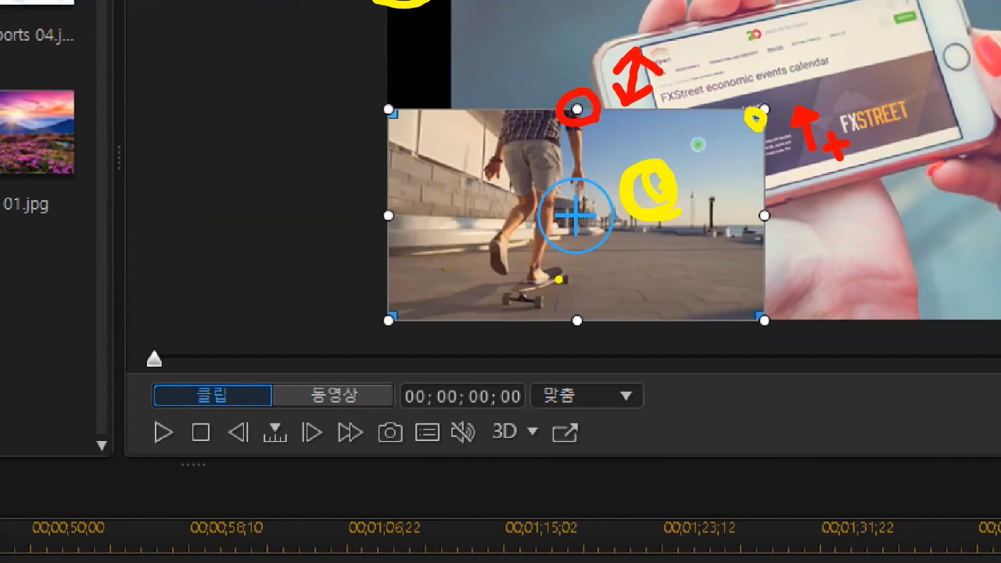
pyautogui.press('Escape')
# Move the Skateboard clip over the phone in the preview and distort its four corners to fit the tilted phone screen
pyautogui.moveTo(664, 194); pyautogui.dragTo(852, 184)
pyautogui.moveTo(758, 159); pyautogui.dragTo(805, 124)
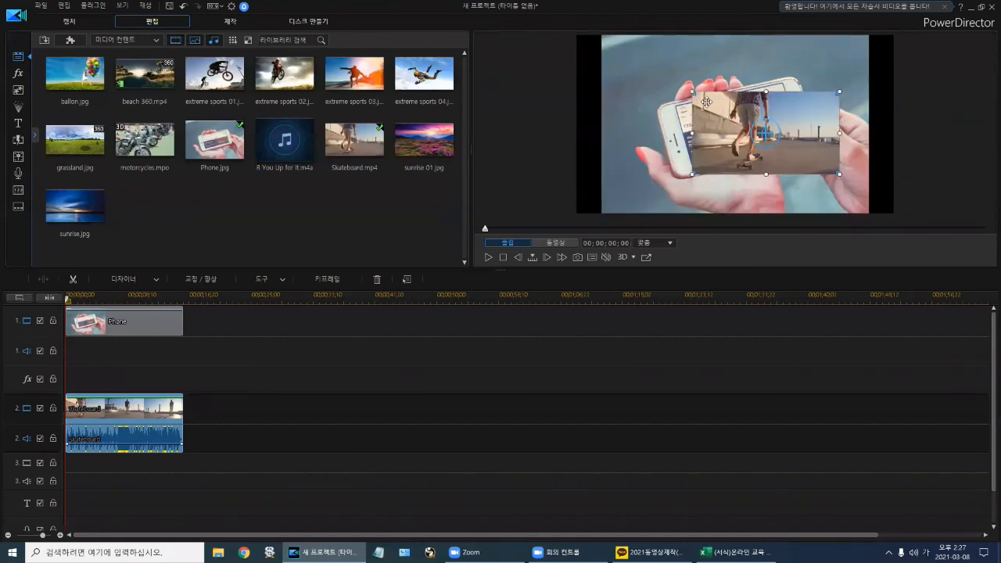
pyautogui.moveTo(695, 110); pyautogui.dragTo(678, 110)
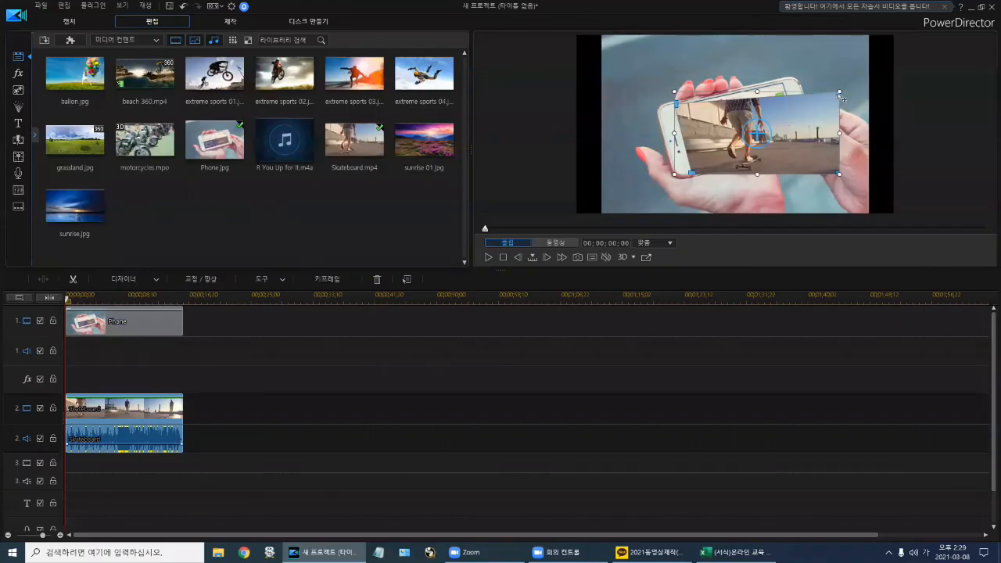
pyautogui.moveTo(831, 97); pyautogui.dragTo(785, 88)
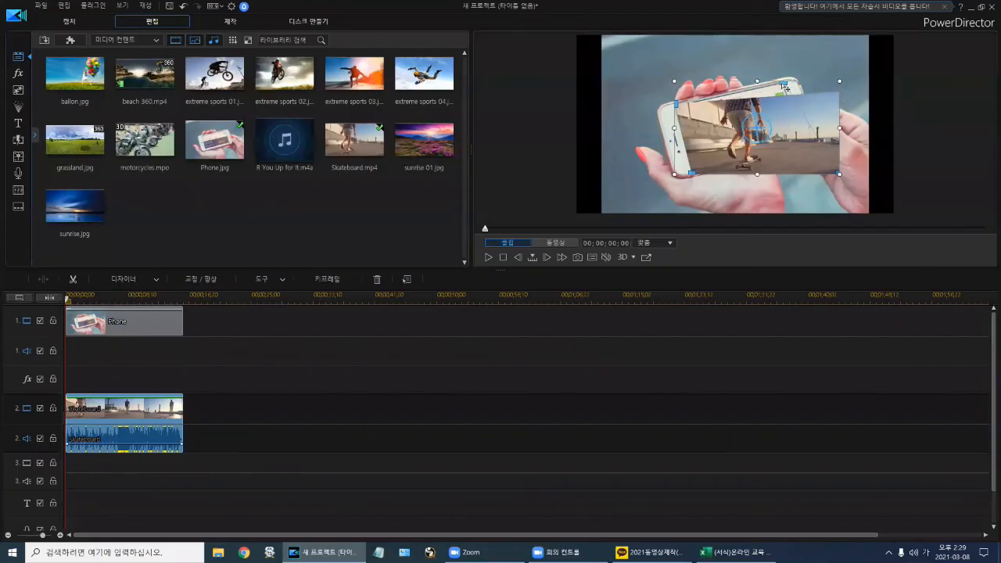
pyautogui.moveTo(690, 174)
pyautogui.mouseDown()
pyautogui.moveTo(706, 166)
pyautogui.moveTo(699, 174)
pyautogui.mouseUp()
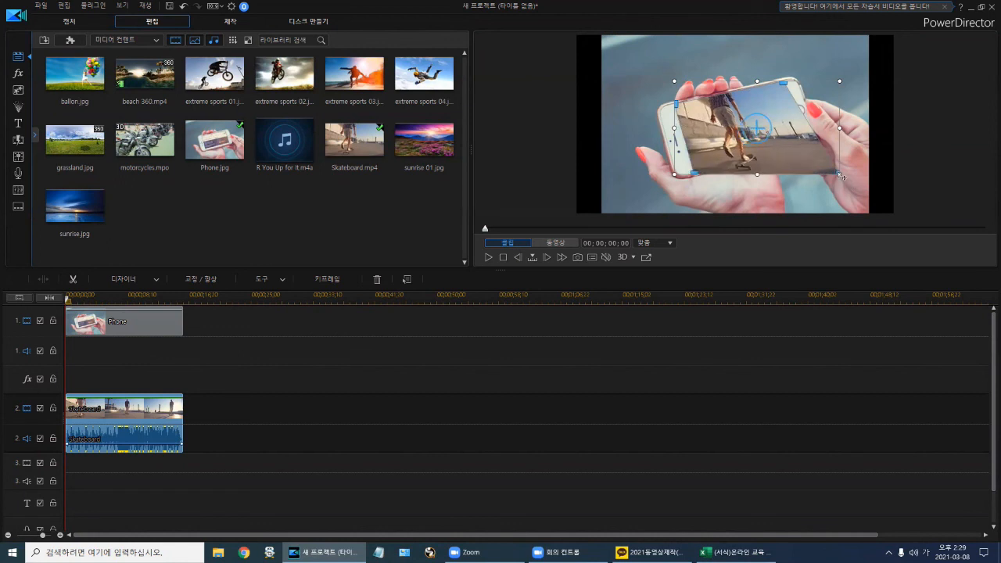
pyautogui.moveTo(838, 171); pyautogui.dragTo(802, 135)
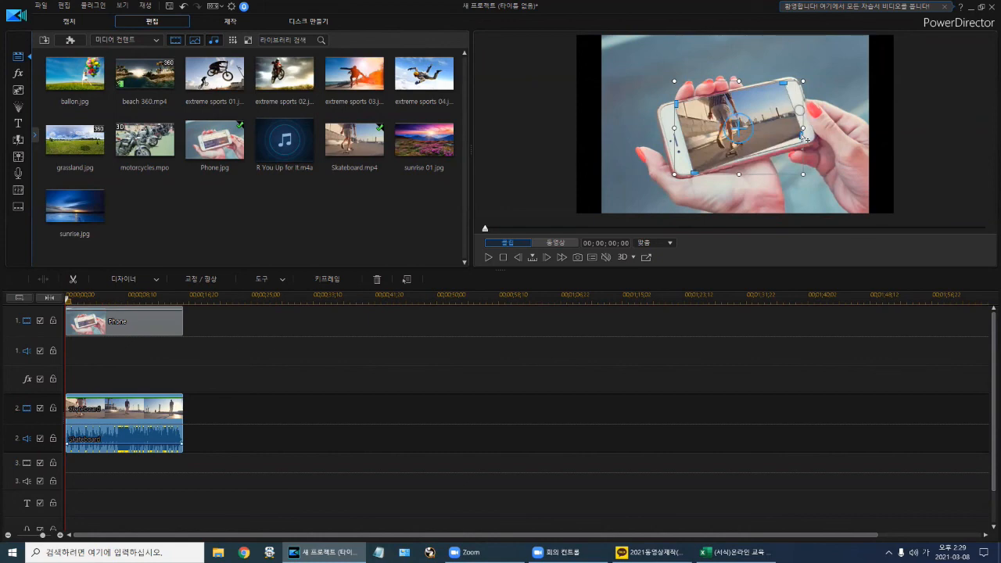
pyautogui.moveTo(802, 135); pyautogui.dragTo(803, 140)
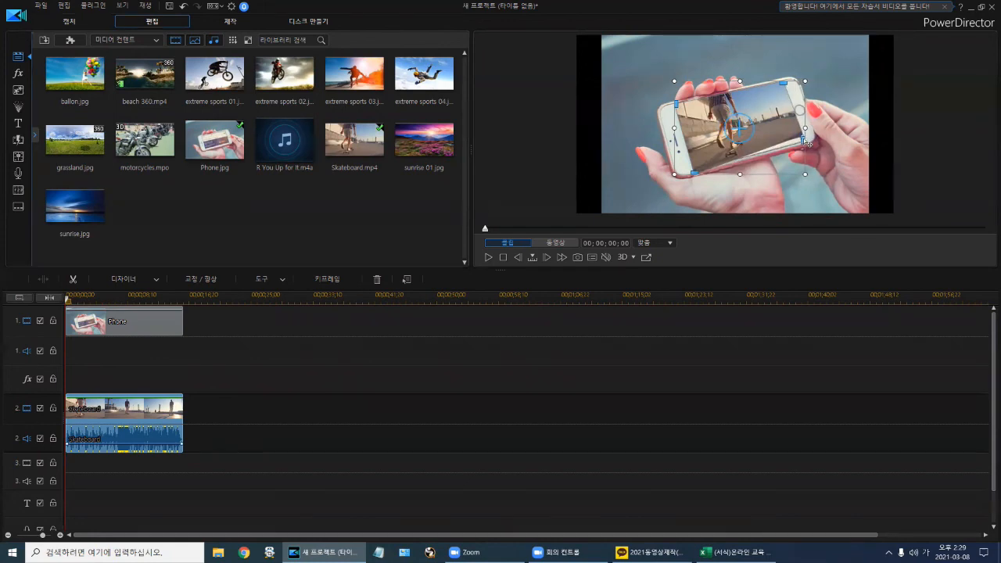